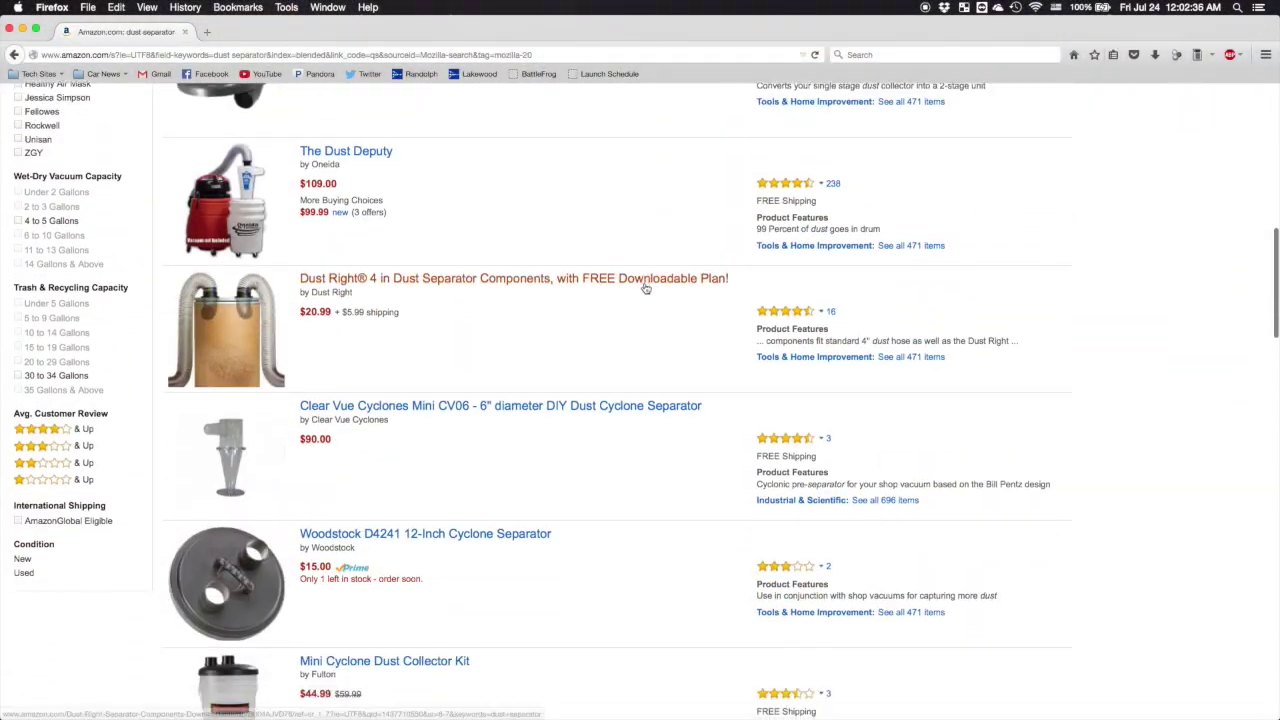
Step: Open the Clear Vue Cyclones Mini, Oneida Super Dust Deputy and Oneida Molded DIY Dust Deputy listings from the dust separator results to compare them
super+click(530, 405)
scroll(530, 408, down, 10)
super+click(508, 363)
scroll(514, 420, down, 10)
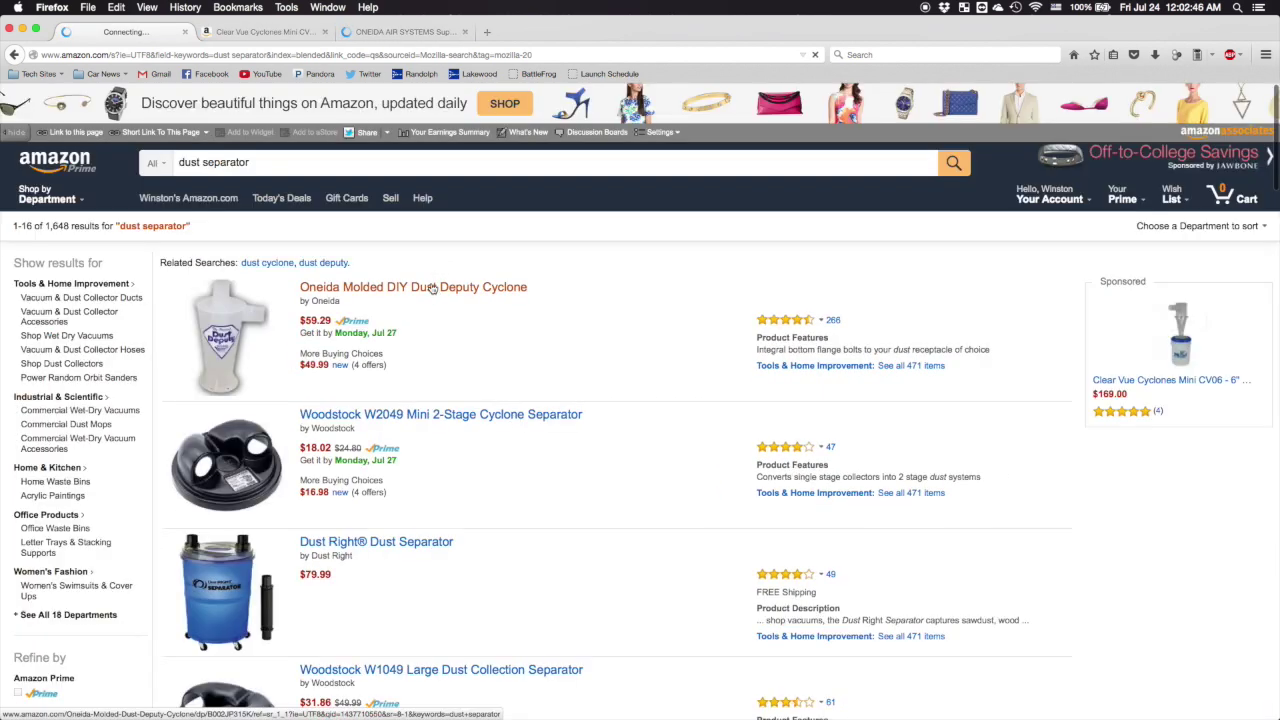
click(429, 286)
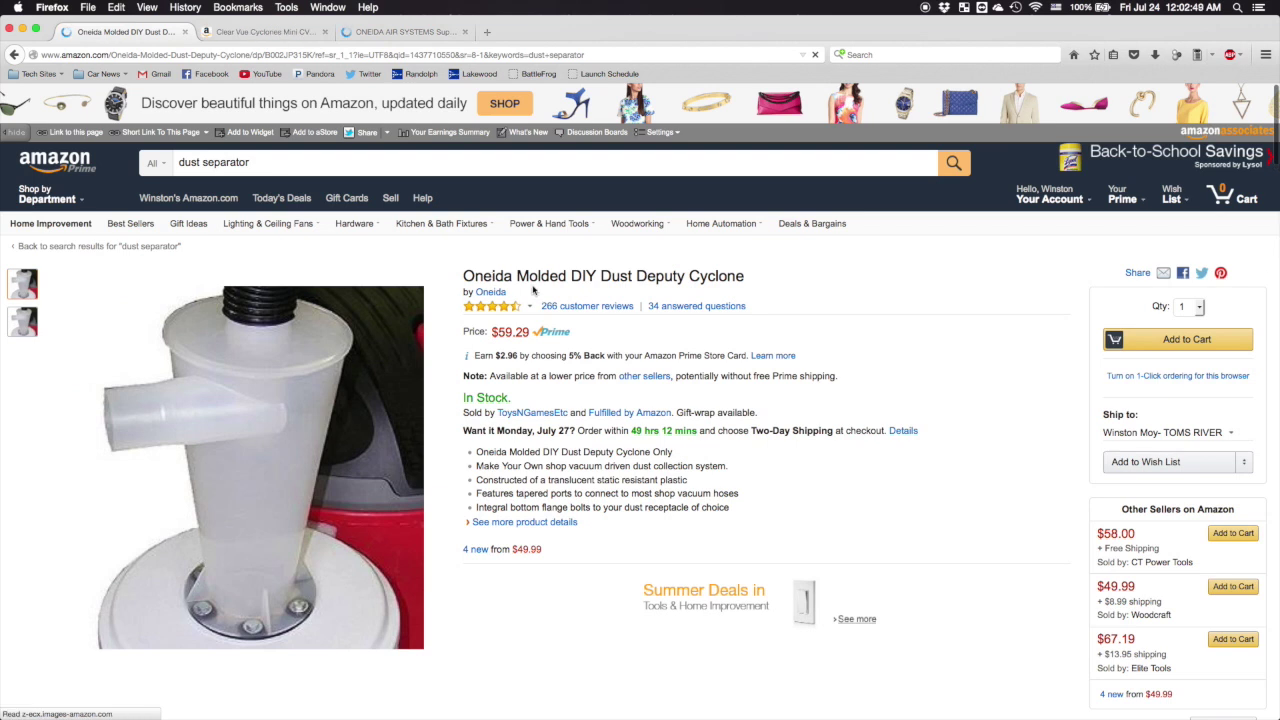
click(296, 34)
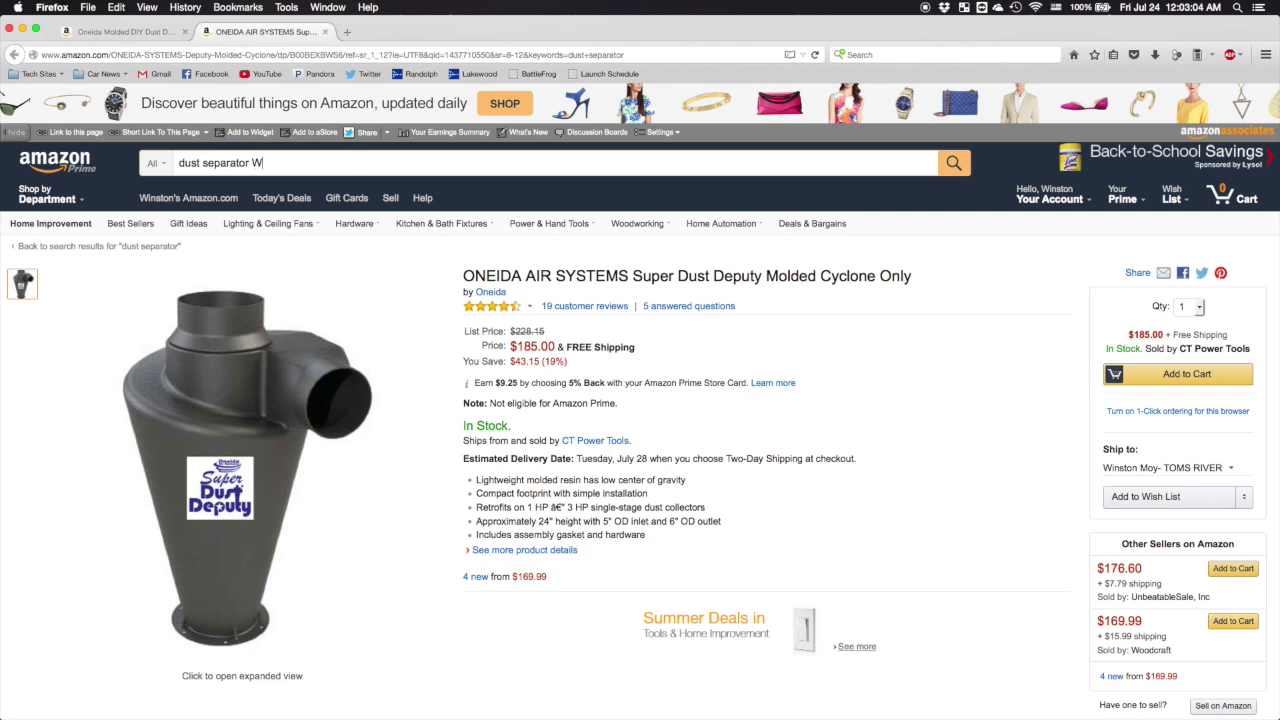
Step: Append "WTFFFFFFFFFFF" to the search text on the Super Dust Deputy page and open a new browser tab
text(TFFFFFFFFFFFF)
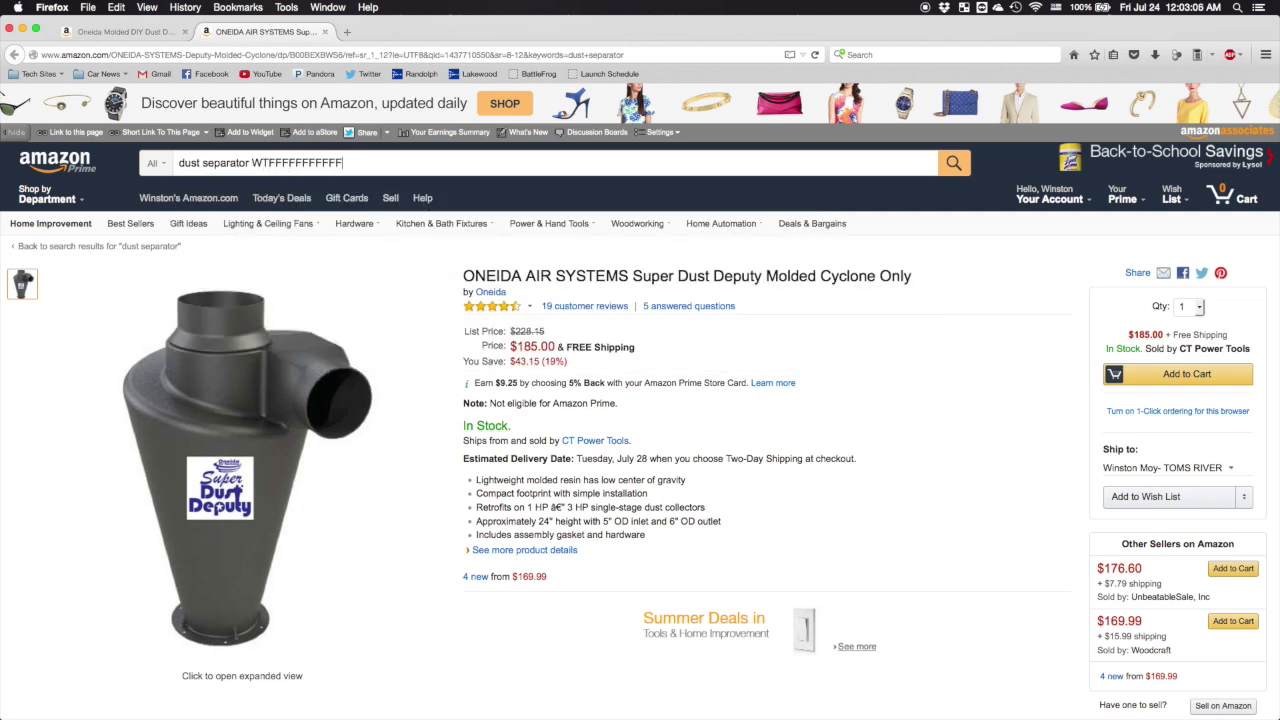
key(ctrl+t)
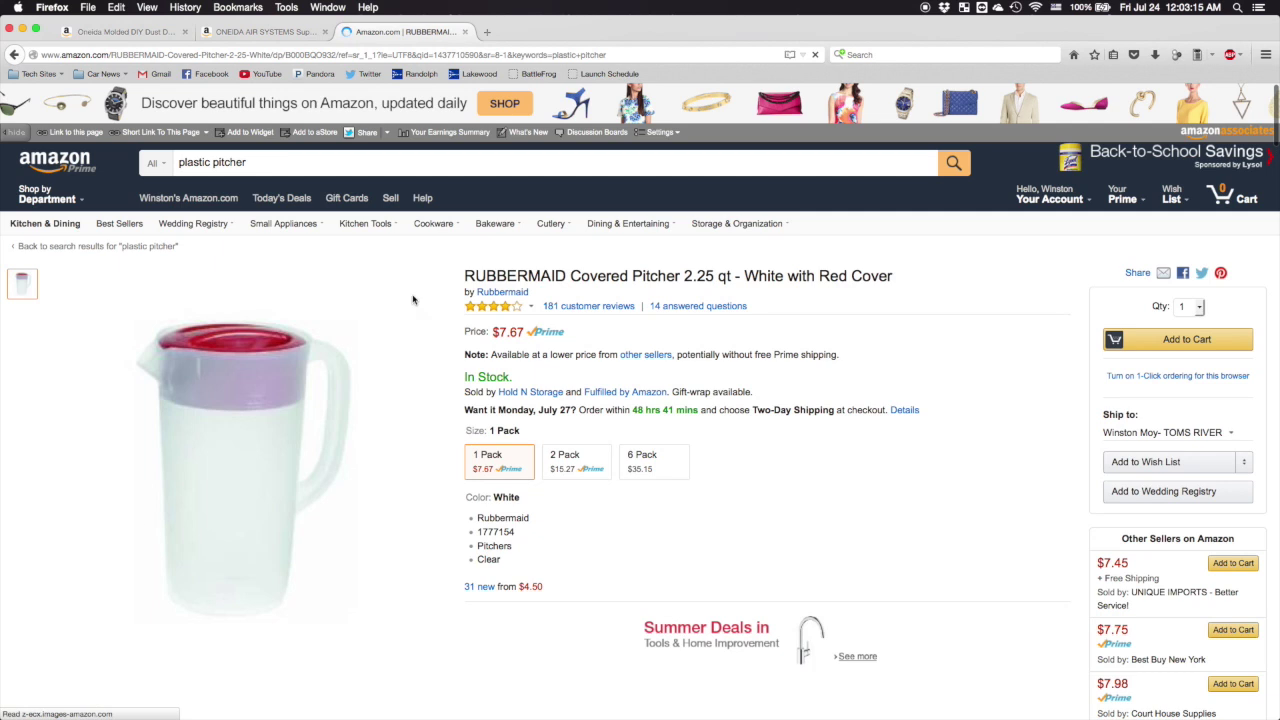
Step: Append "LOOK AT HOW CHEAP THEY CAN MAKE PLASTIC CONES!!!!!" to the plastic pitcher search text
click(327, 160)
text(LOOK AT HOW CHEAP THEY CAN MAKE PLASTIC CONES!!!!!!)
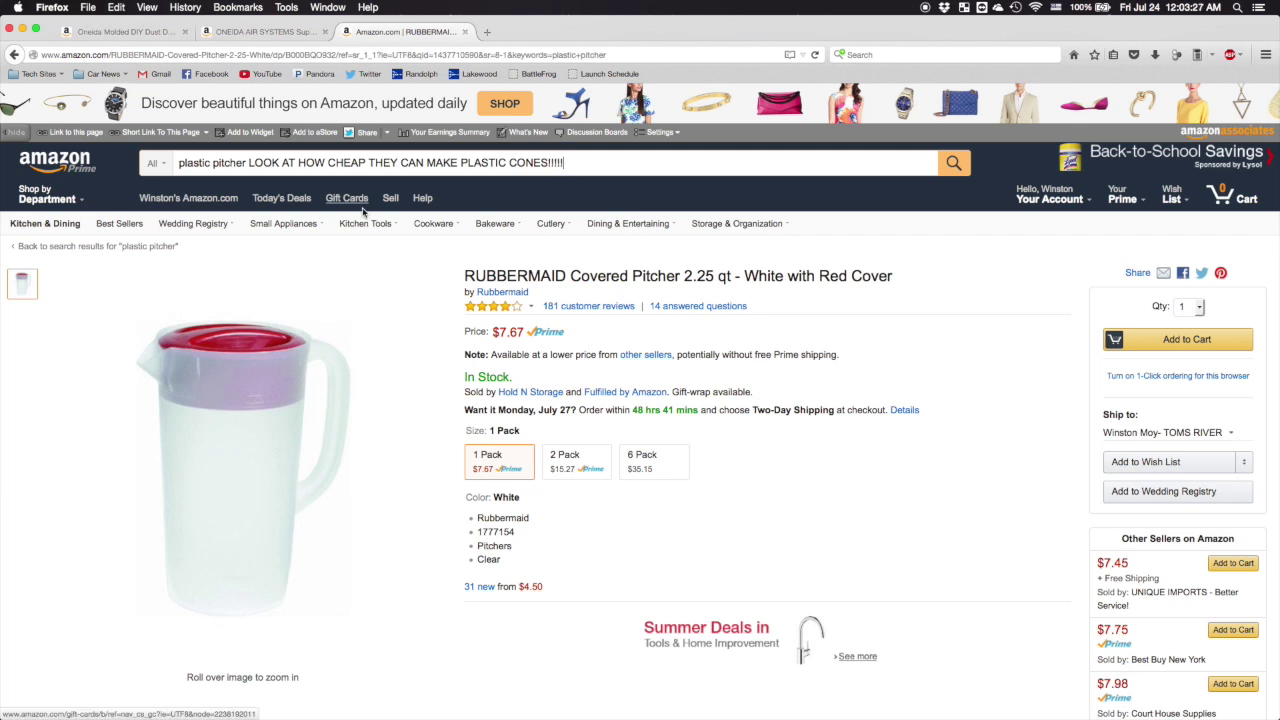
mouse_move(378, 222)
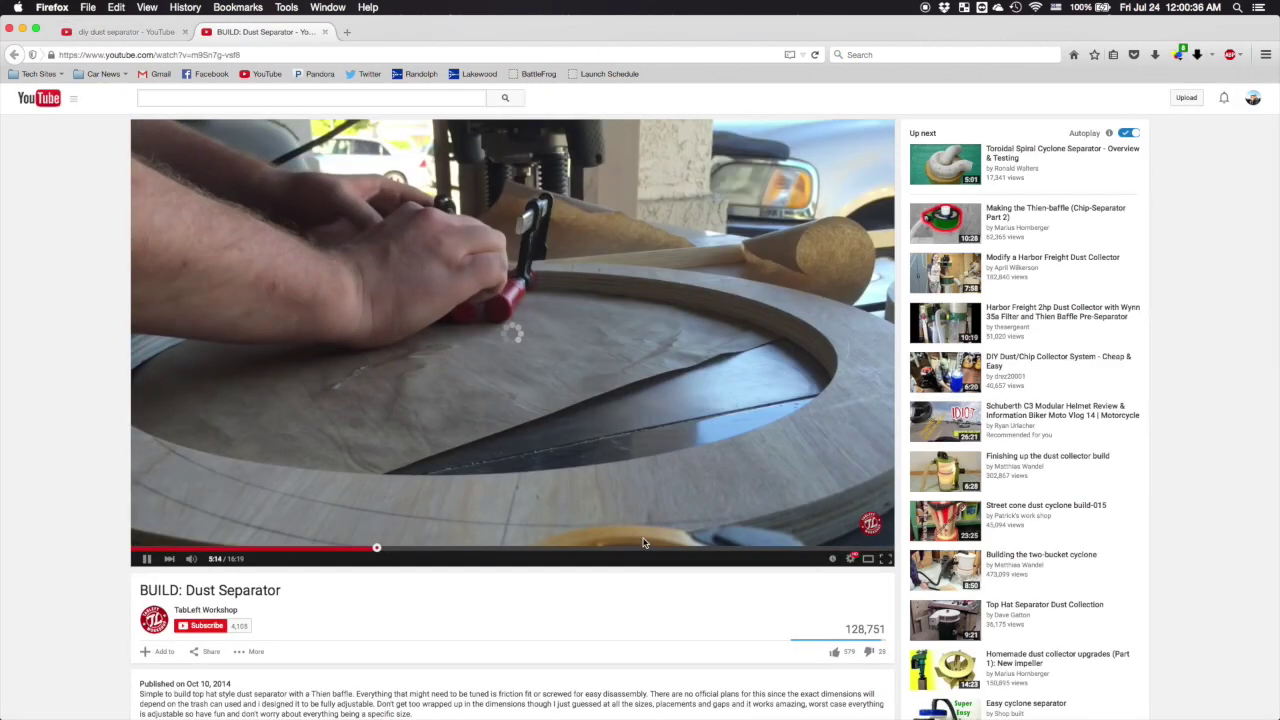
Step: Skim the opened YouTube dust separator videos, close their tabs and look over the diy dust separator results
click(706, 550)
key(super+w)
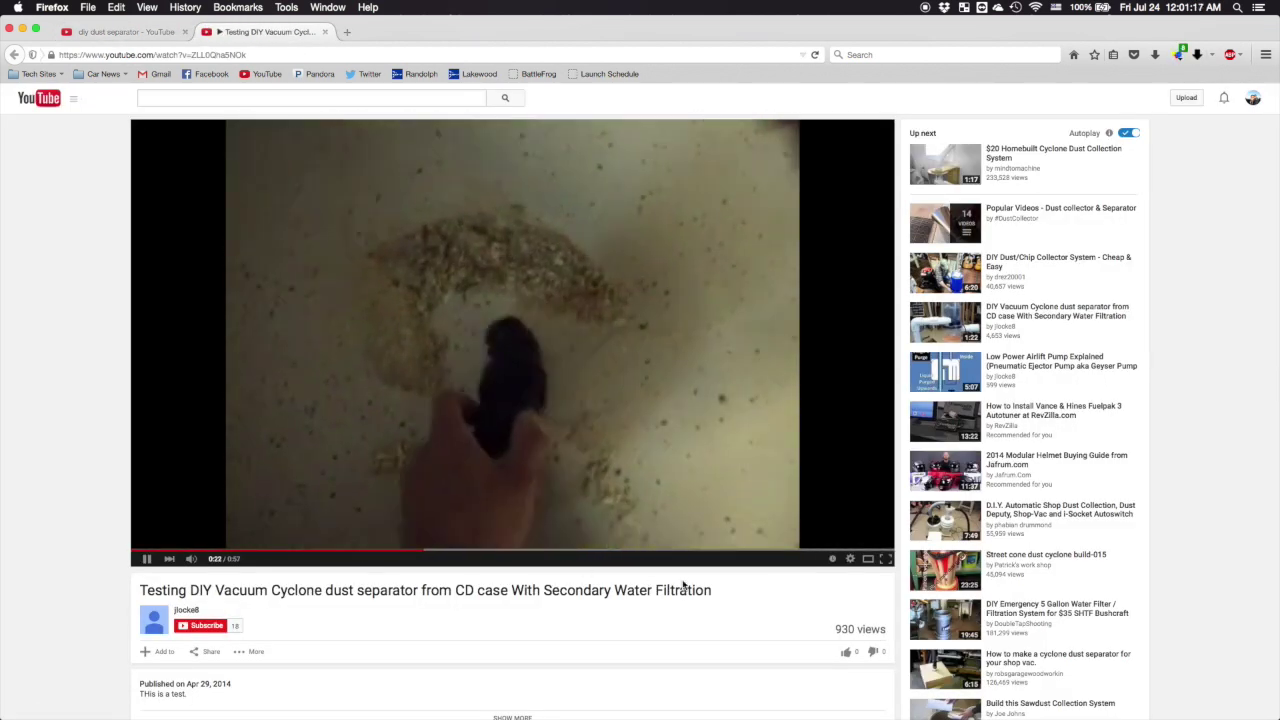
key(super+w)
key(ctrl+Tab)
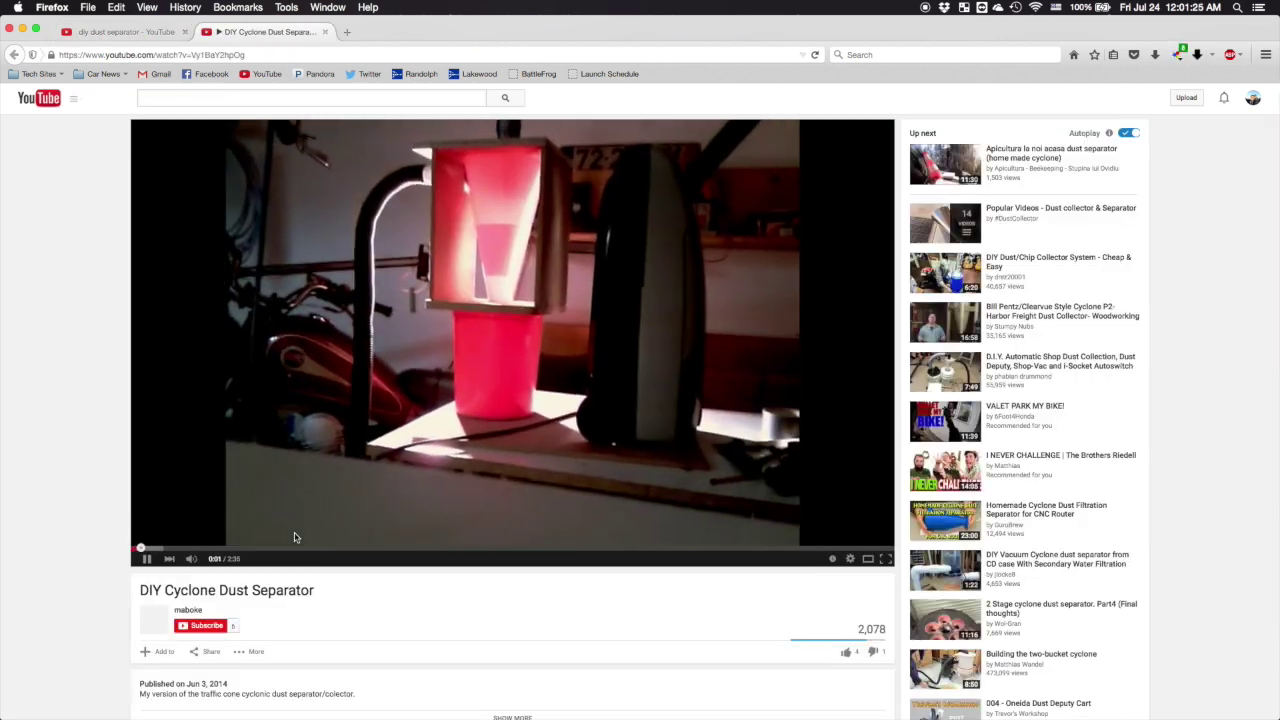
key(super+w)
scroll(640, 466, down, 3)
scroll(640, 466, up, 15)
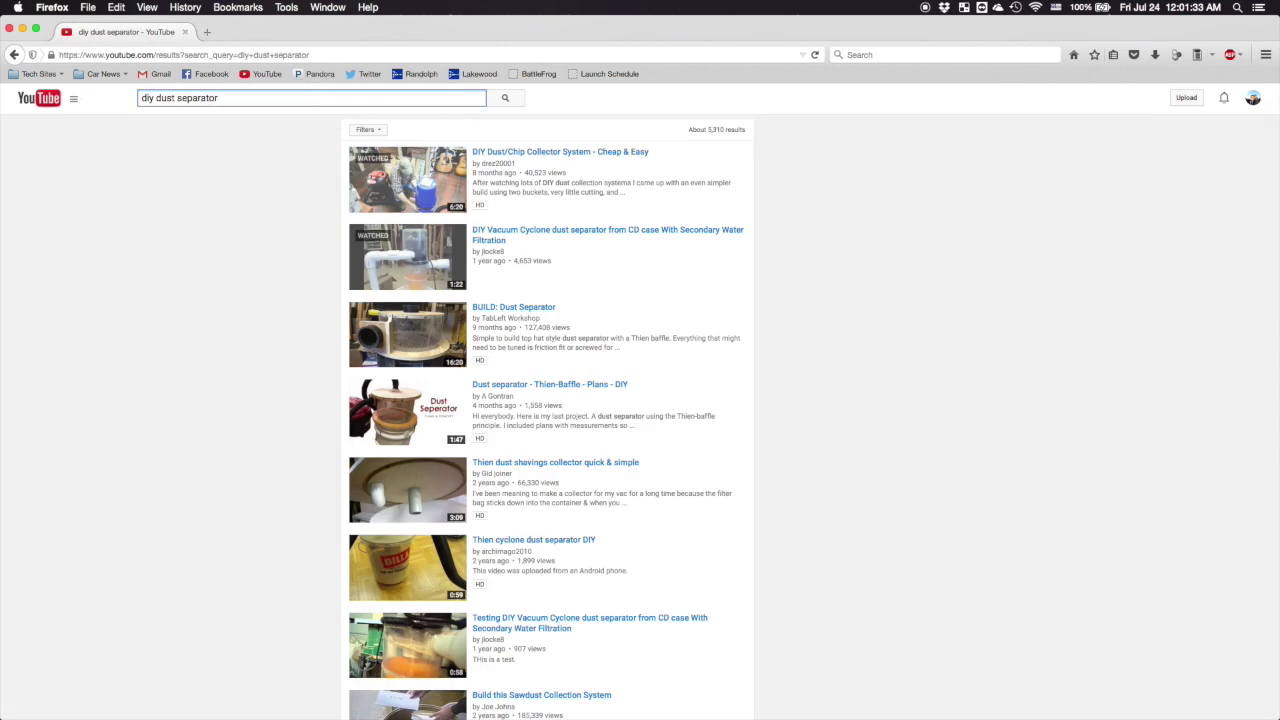
Step: Search YouTube for "diy dust separator traffic cone" and skip through the Traffic Cone Dust Collector video to about 1:34
text(traffic cone)
key(Return)
click(408, 178)
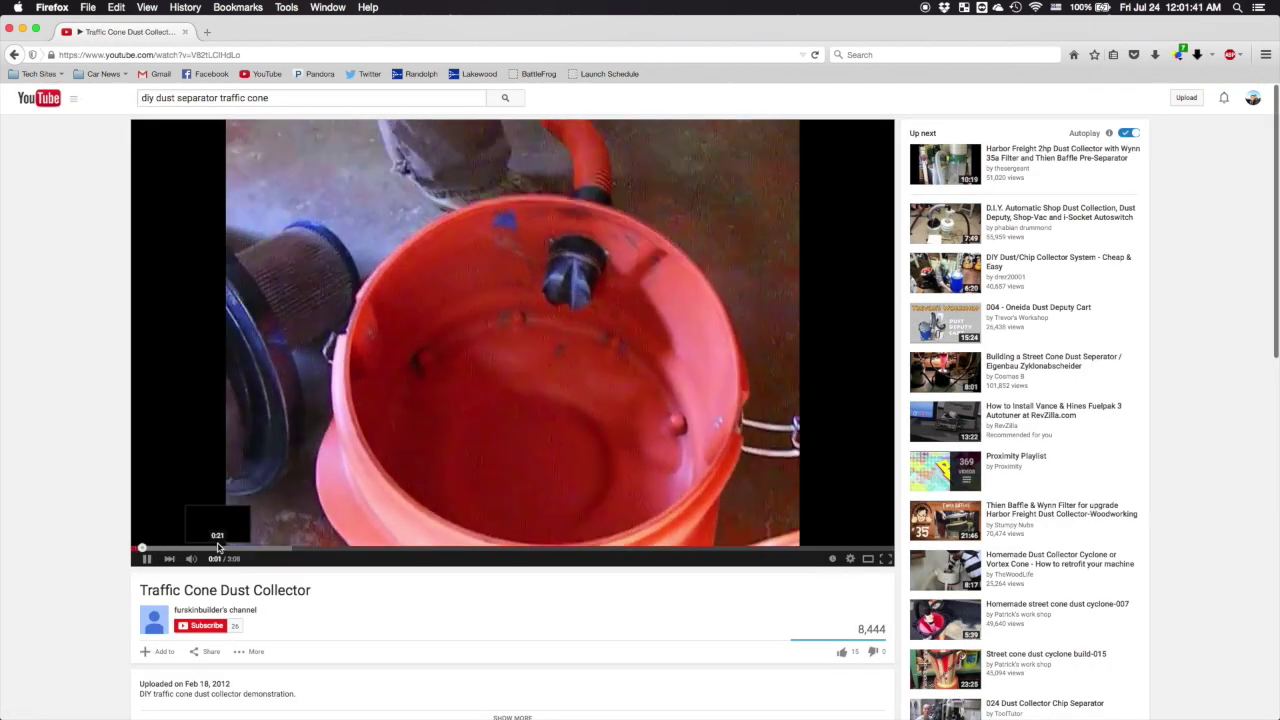
drag(218, 546, 519, 552)
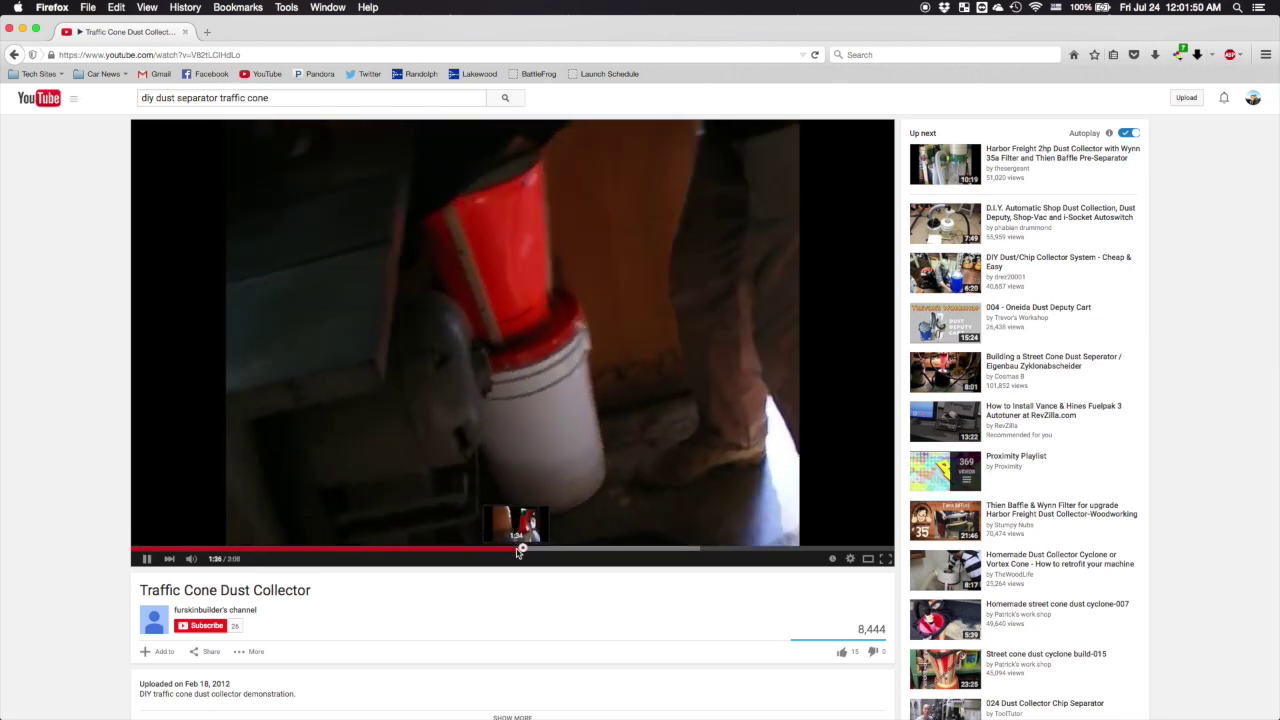
Step: Open the related video "Street cone dust cyclone build-015" and skip ahead past 15:40
click(1008, 654)
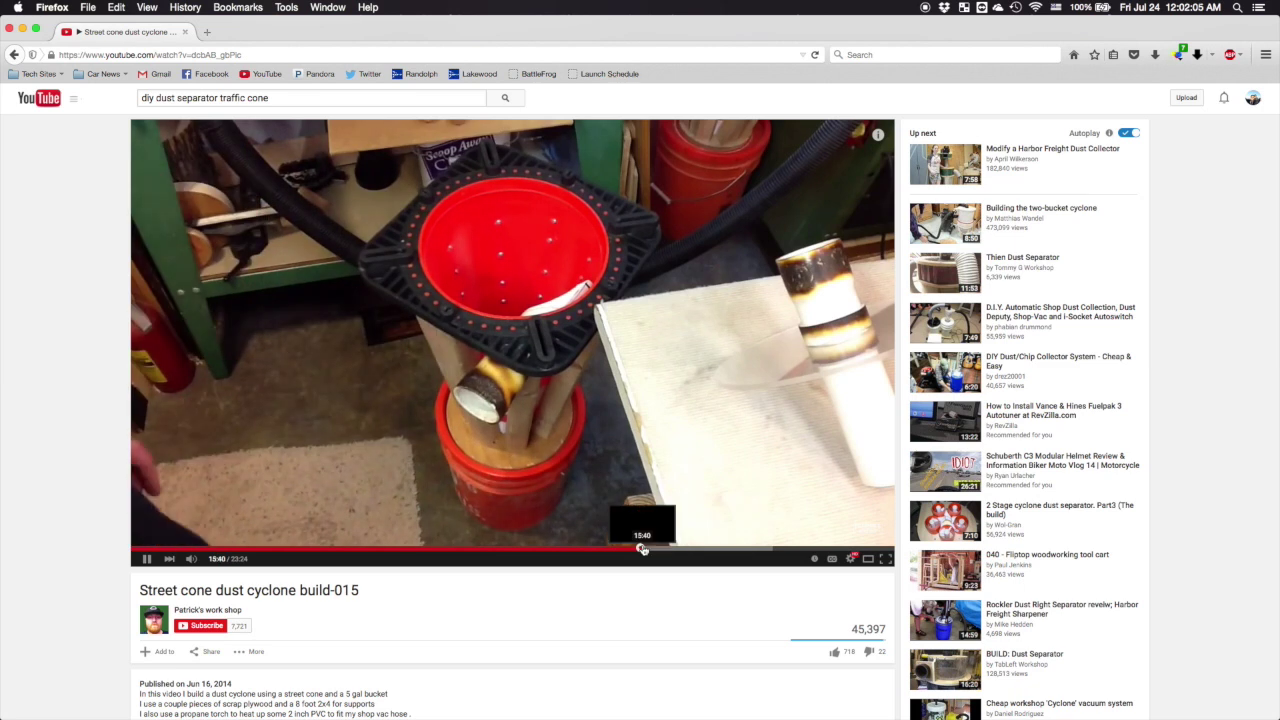
click(642, 548)
click(660, 550)
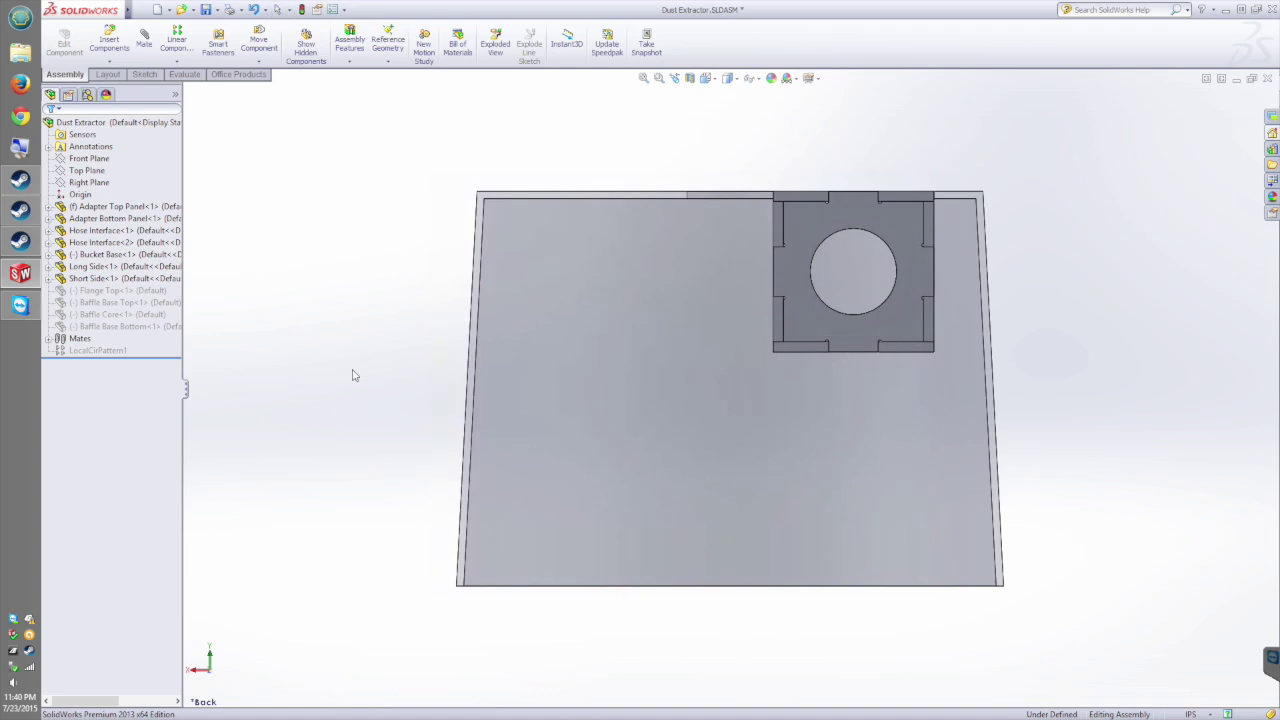
Step: Switch to the Dust Extractor assembly in SolidWorks and inspect the adapter box and hose interface on the bucket from several angles
drag(352, 375, 700, 300)
scroll(788, 207, down, 3)
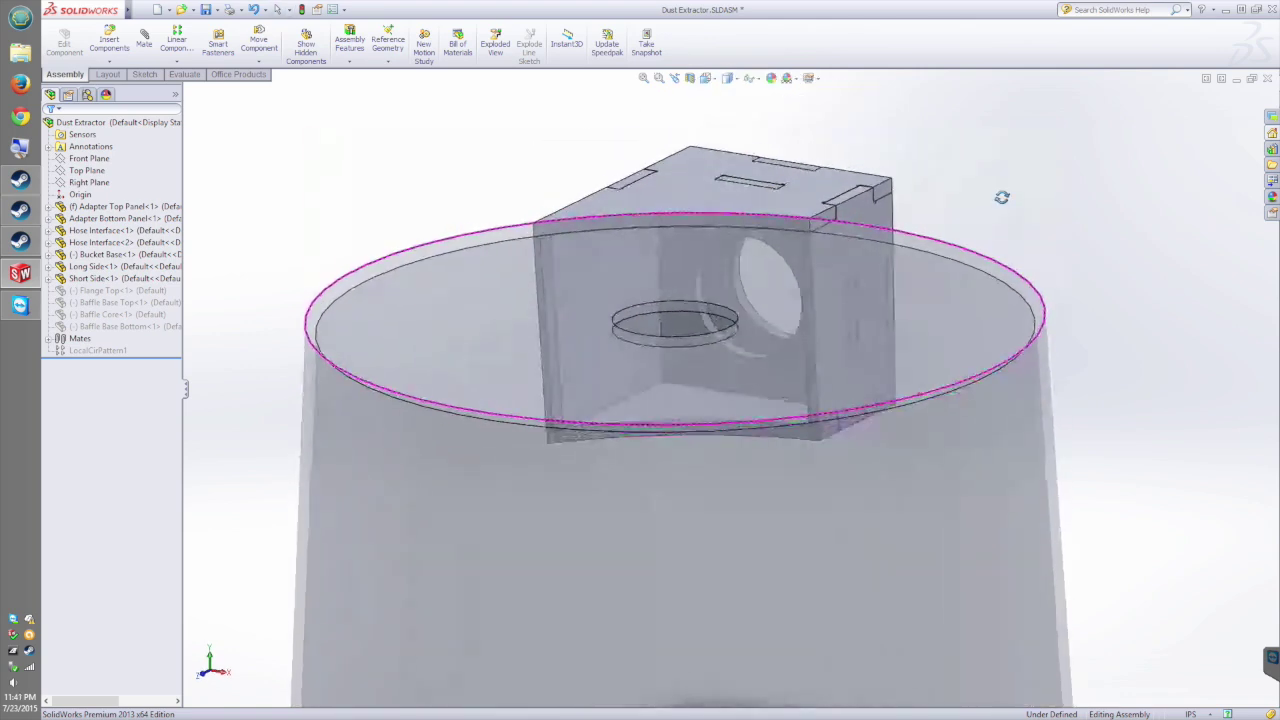
click(774, 368)
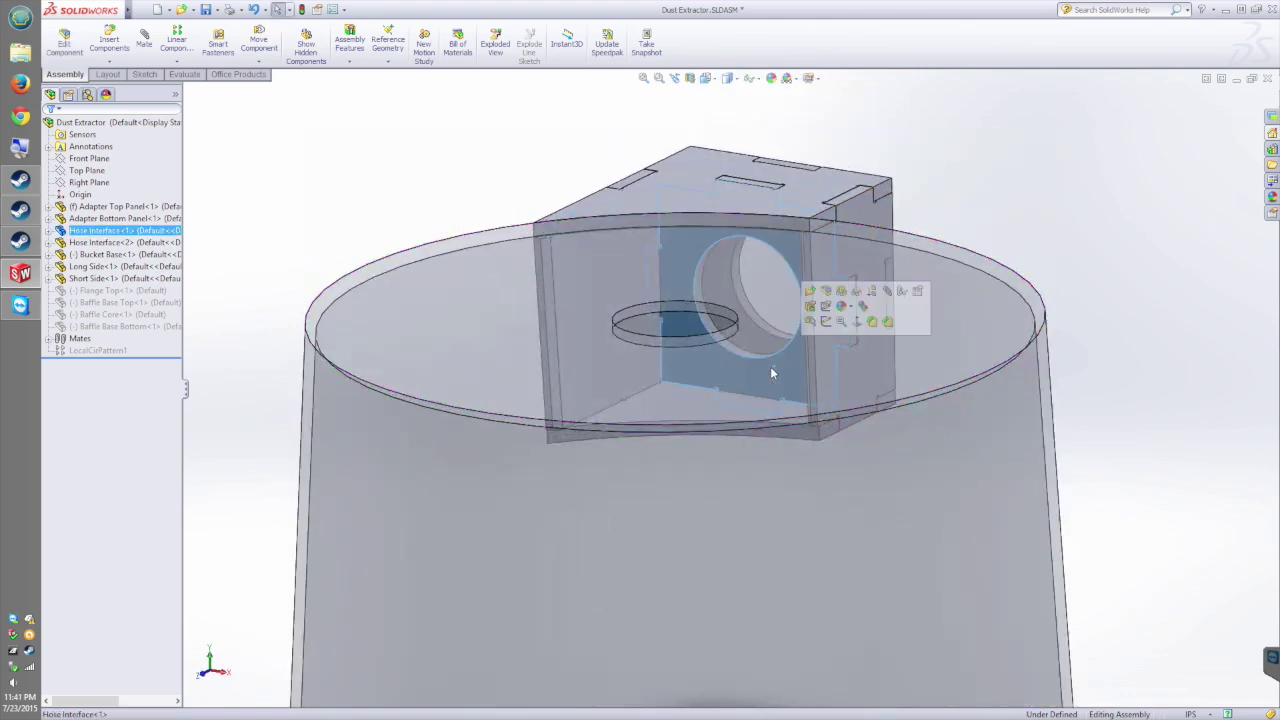
click(829, 318)
drag(829, 318, 1062, 361)
key(f)
click(416, 380)
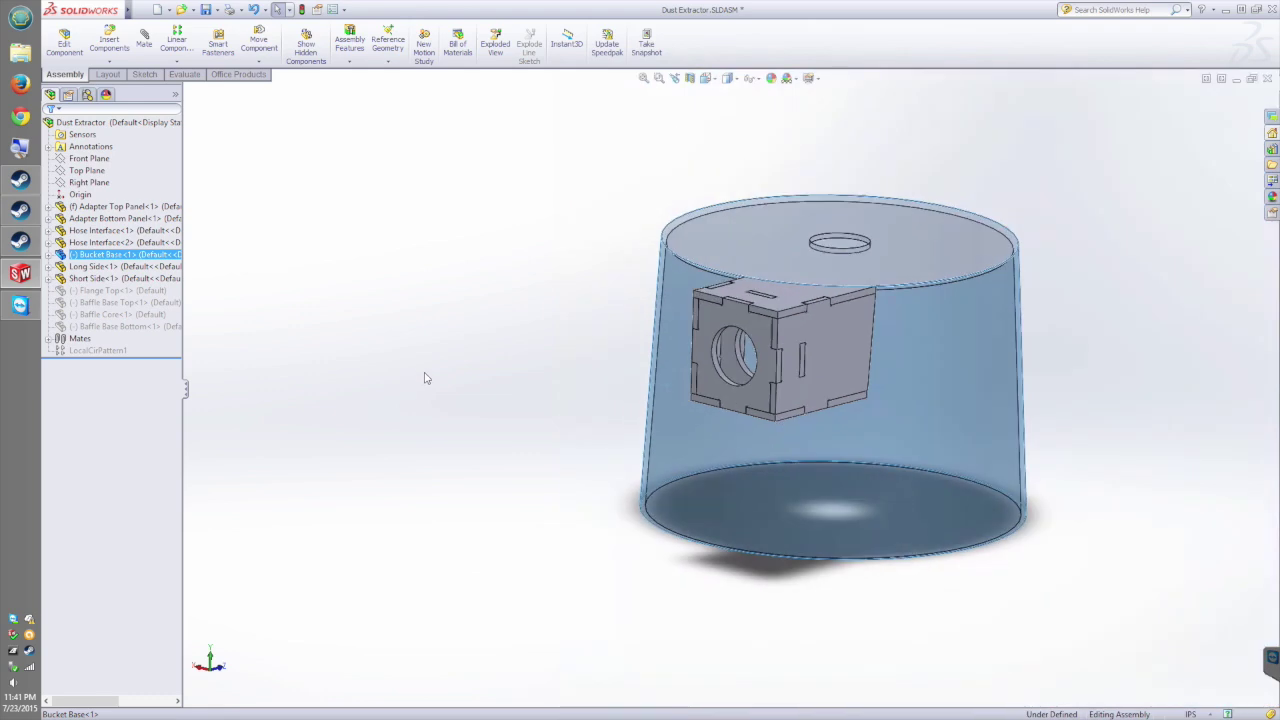
Step: Unsuppress the Flange Top component and make the Bucket Base opaque
right_click(115, 296)
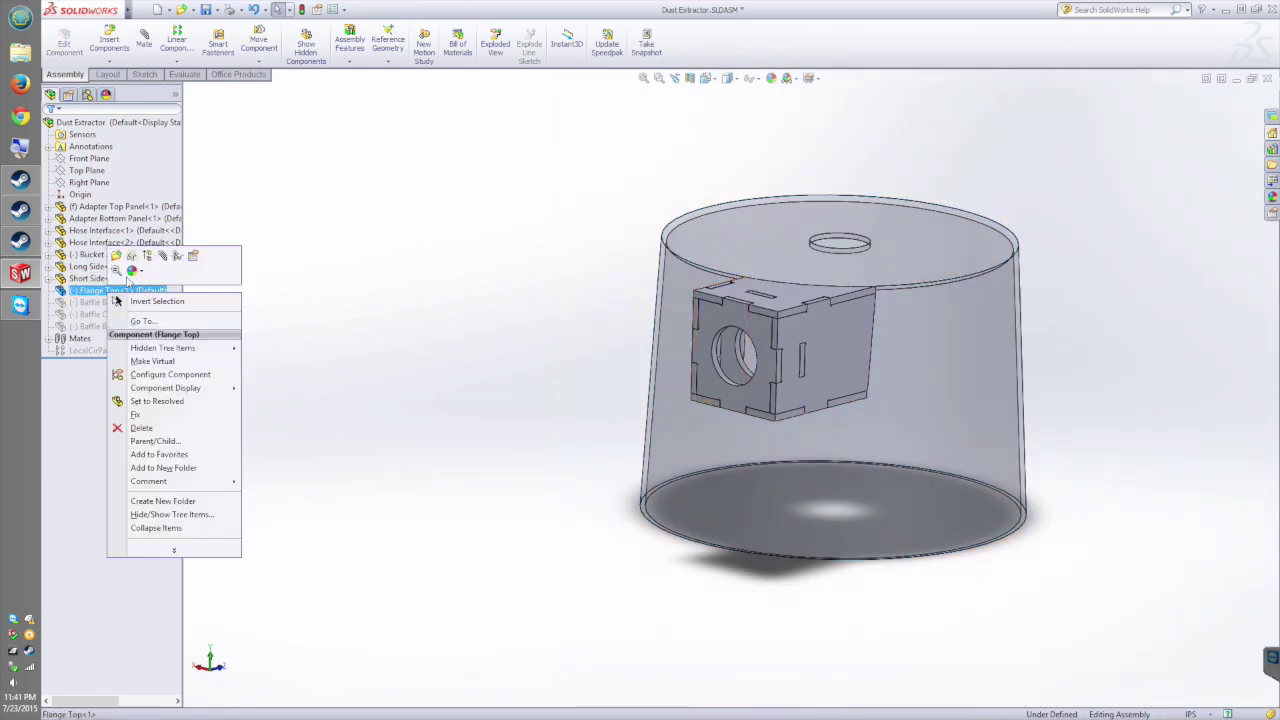
click(117, 299)
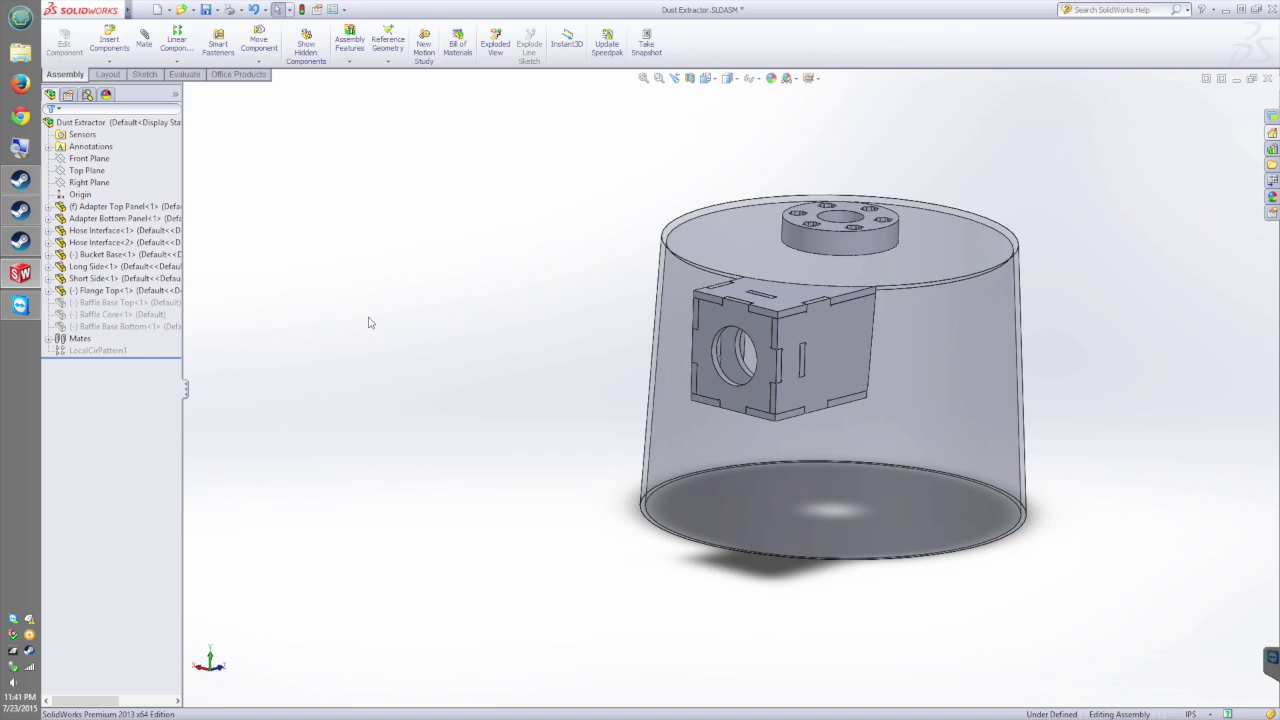
right_click(1006, 331)
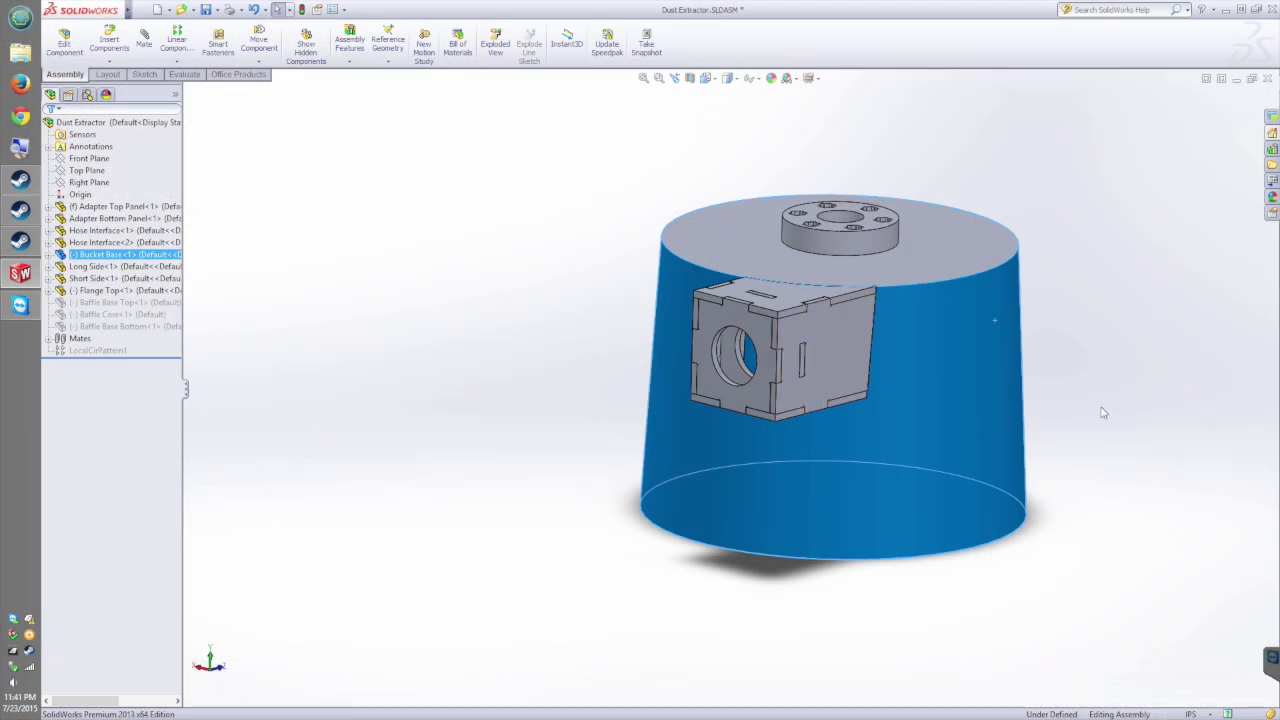
click(1103, 412)
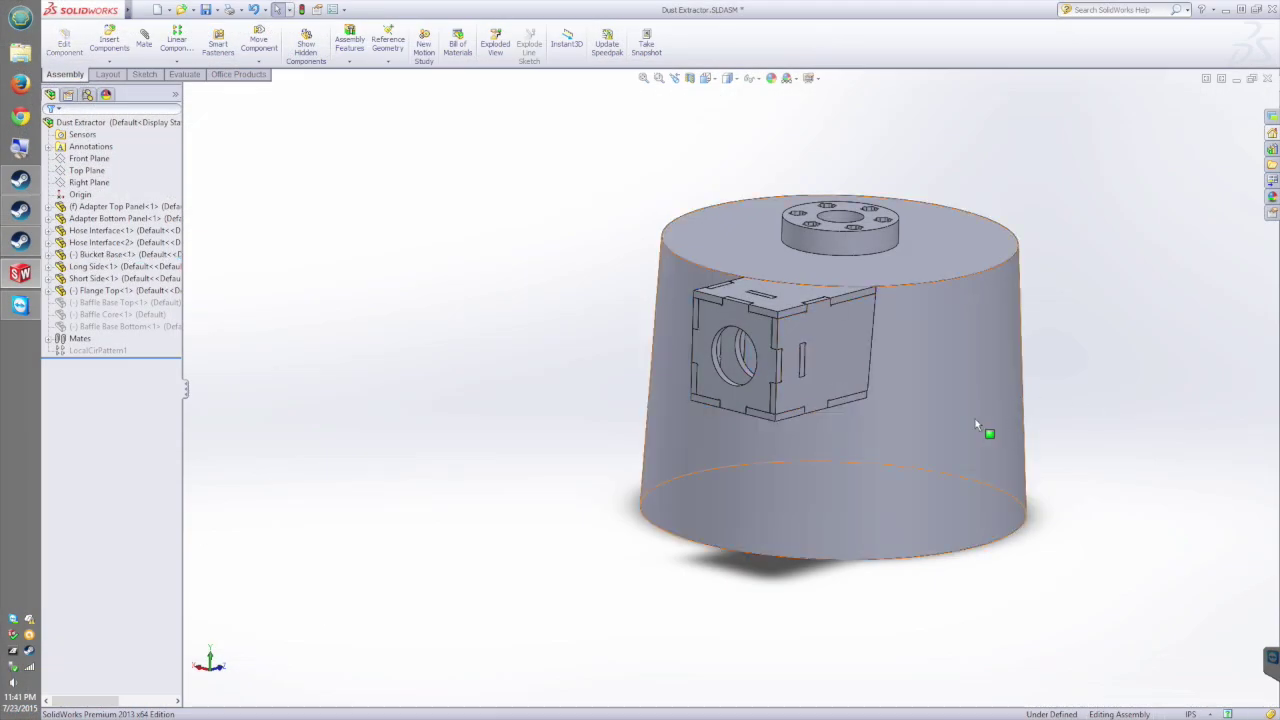
Step: Examine how the adapter box and its Long Side panel meet the curved wall of the bucket
drag(970, 428, 705, 371)
scroll(734, 264, down, 5)
scroll(734, 264, down, 2)
click(538, 384)
scroll(710, 390, up, 5)
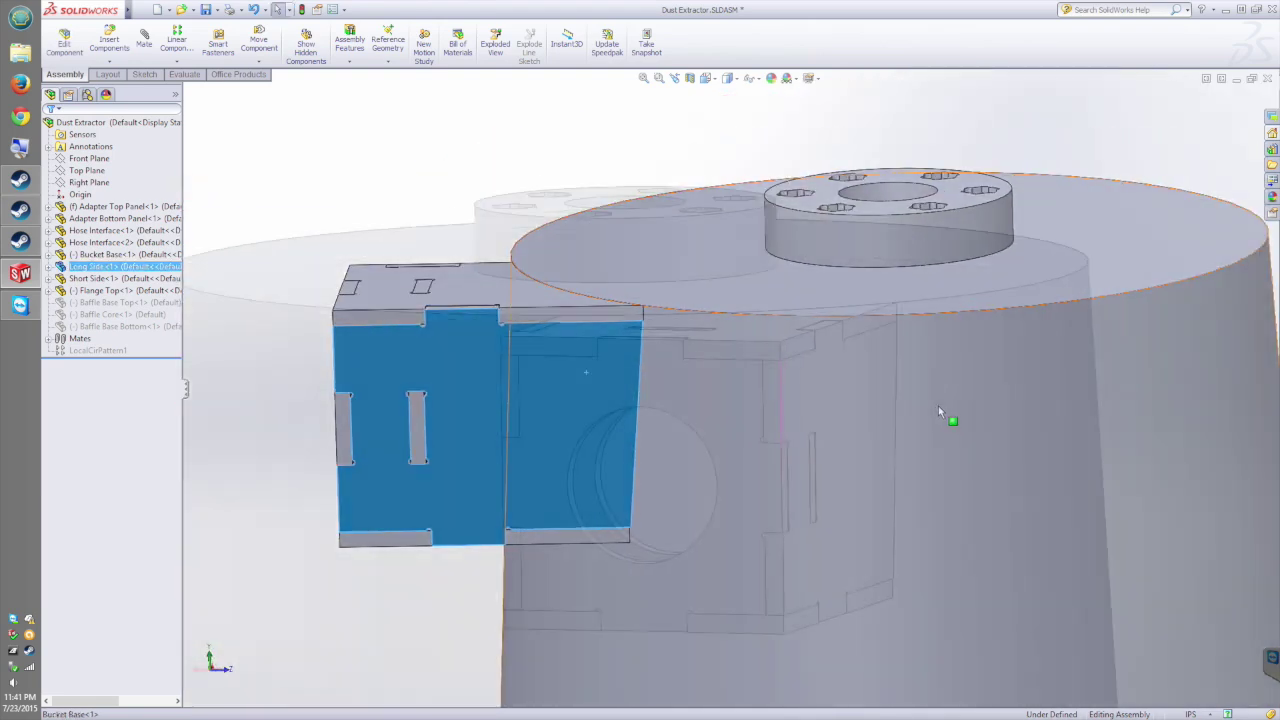
drag(938, 405, 339, 395)
key(Escape)
key(f)
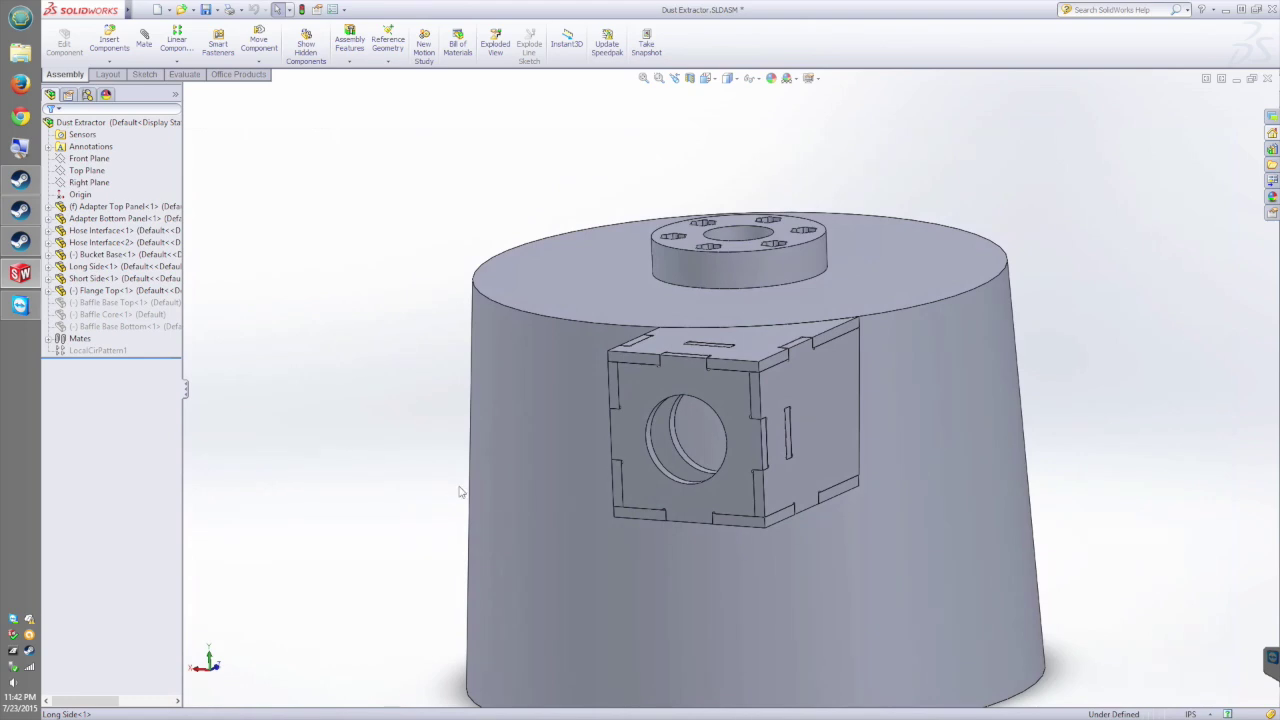
Step: Unsuppress the Baffle Base Top and Baffle Core components inside the bucket
drag(460, 492, 366, 398)
scroll(366, 398, down, 2)
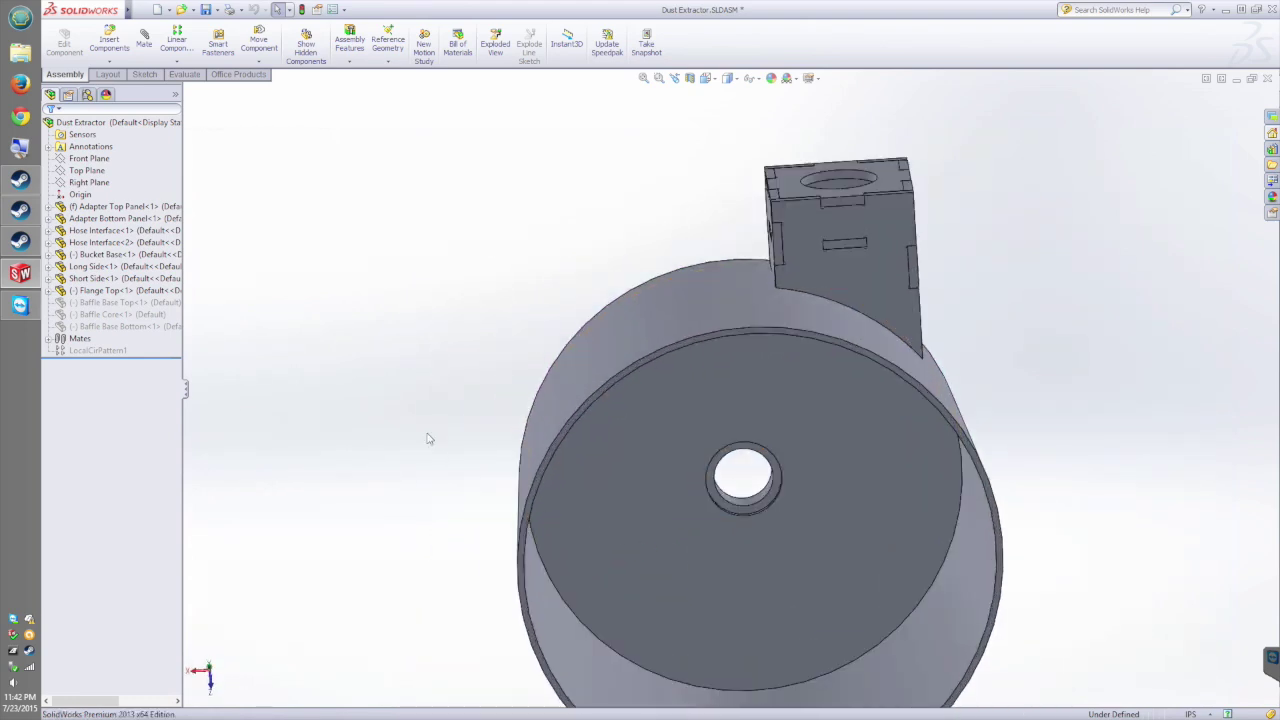
right_click(160, 304)
click(195, 274)
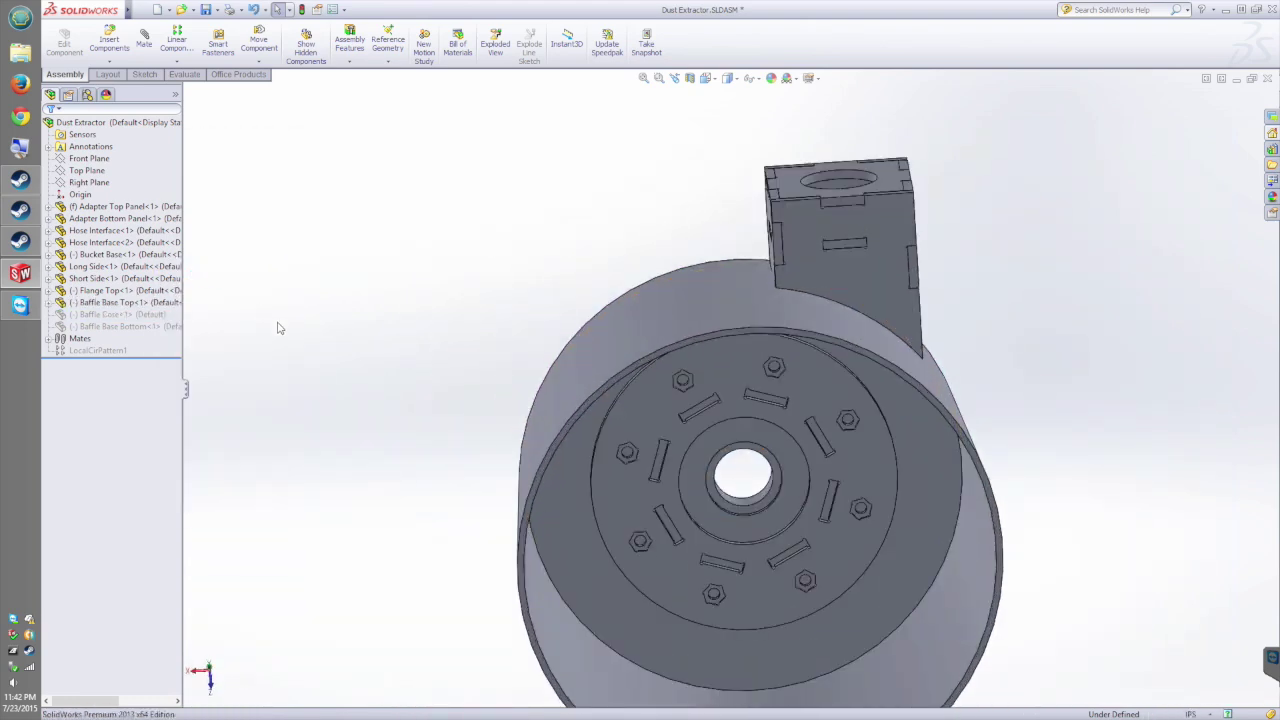
right_click(143, 318)
click(178, 283)
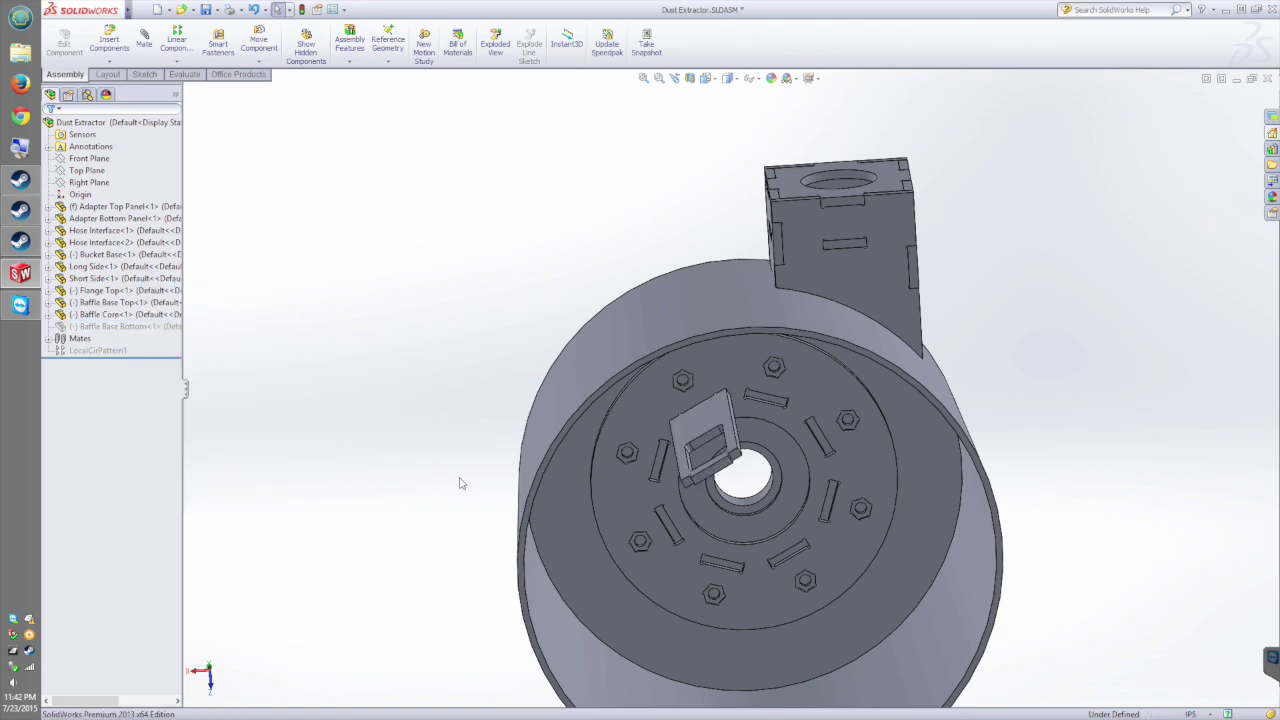
Step: Make the Bucket Base transparent so the baffle parts inside can be seen
right_click(504, 474)
right_click(551, 450)
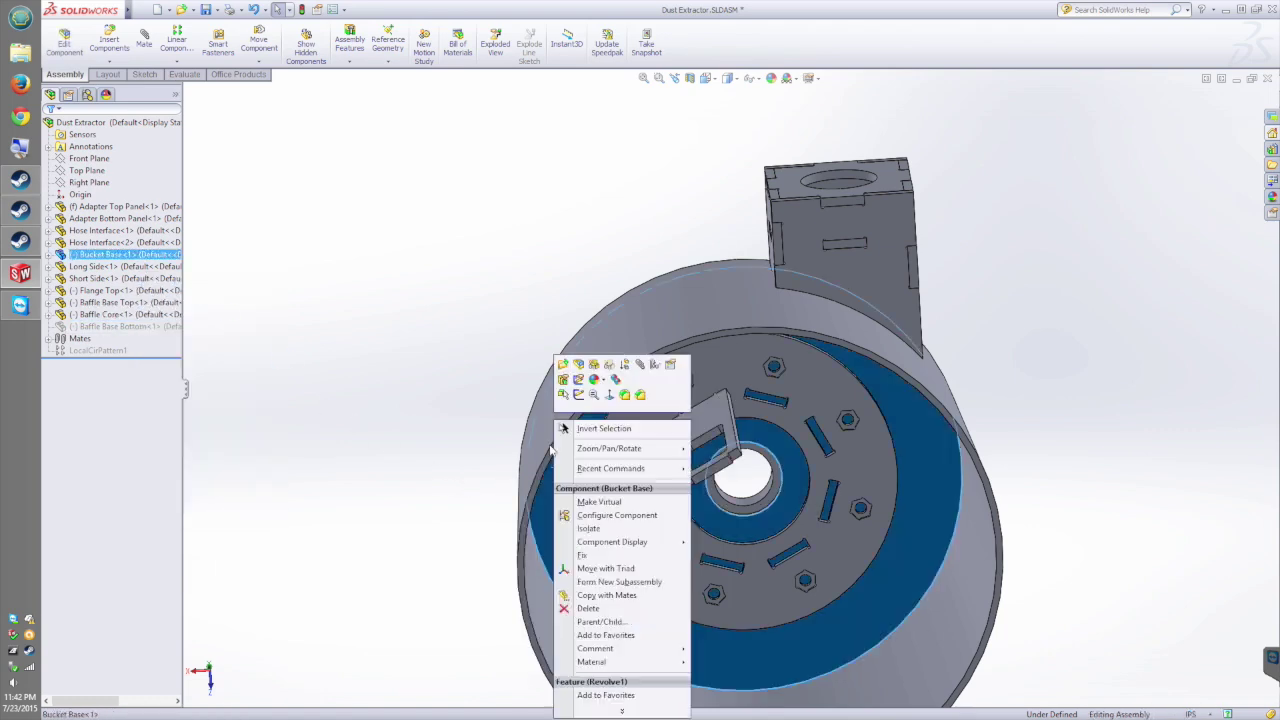
click(614, 373)
Step: Unsuppress LocalCirPattern1 to repeat the Baffle Core panel around the baffle base
drag(486, 449, 480, 346)
key(Escape)
right_click(104, 352)
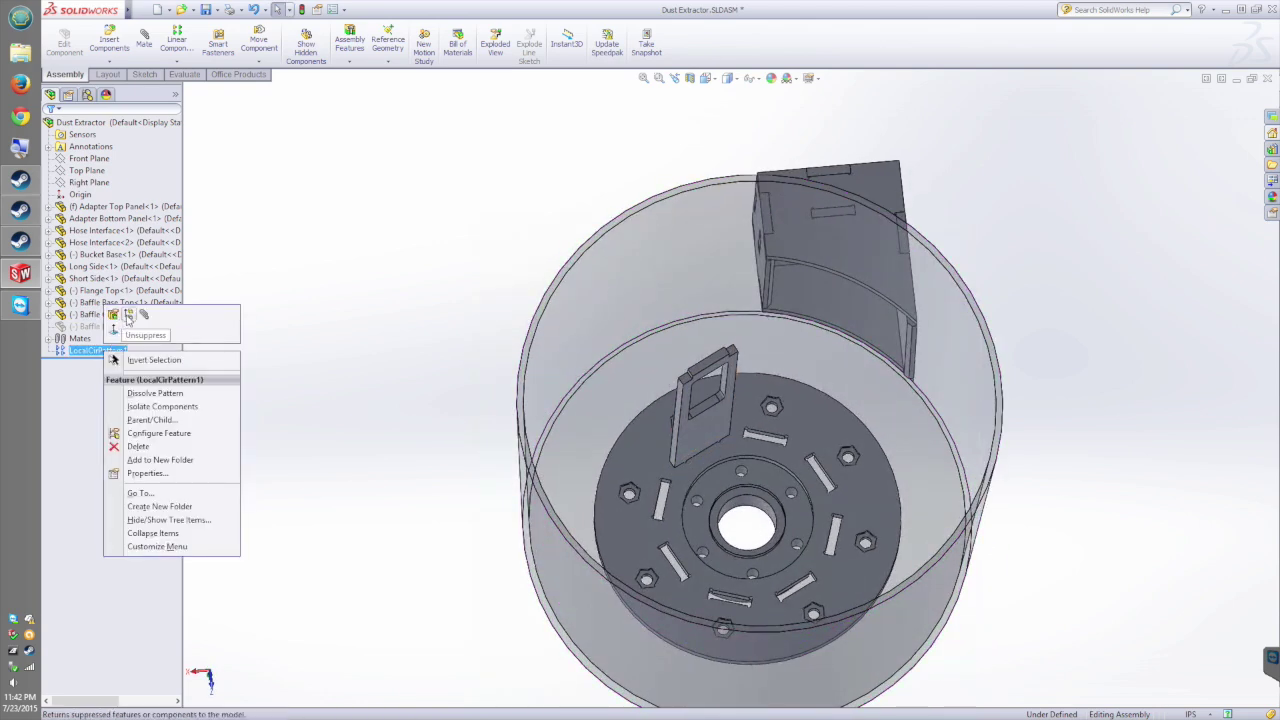
click(128, 316)
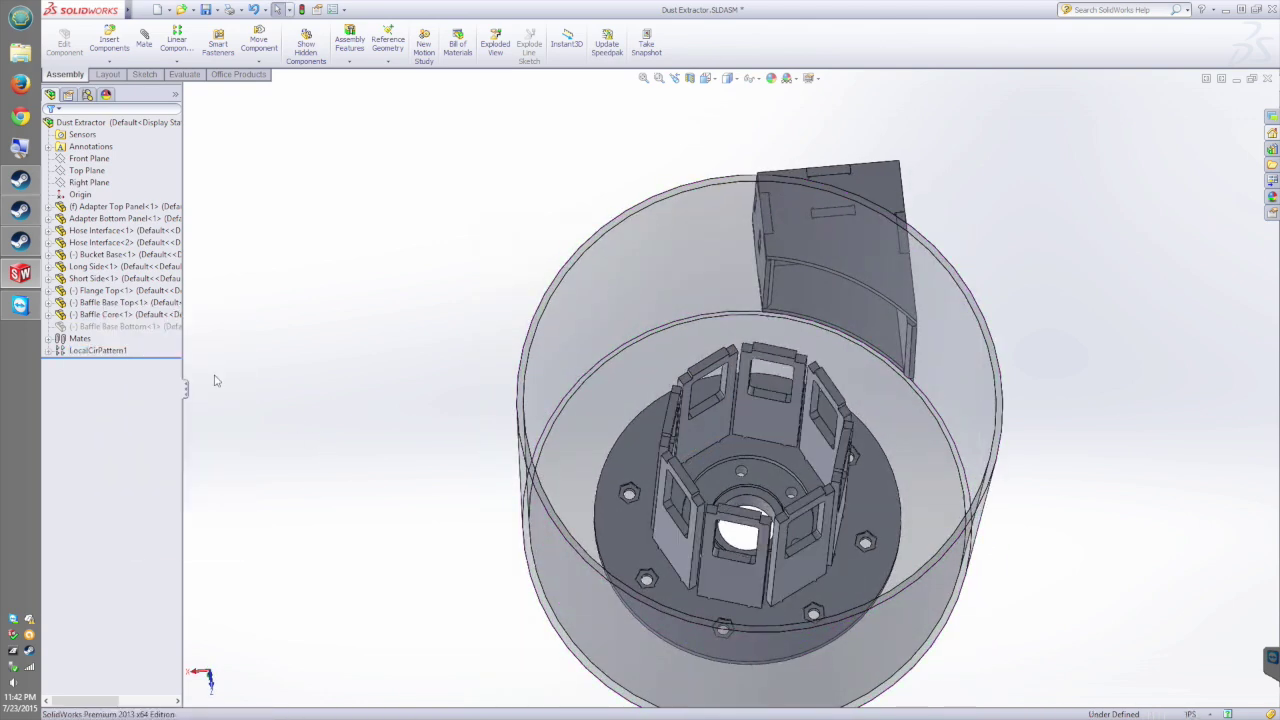
Step: Unsuppress the Baffle Base Bottom component and change its transparency
right_click(155, 333)
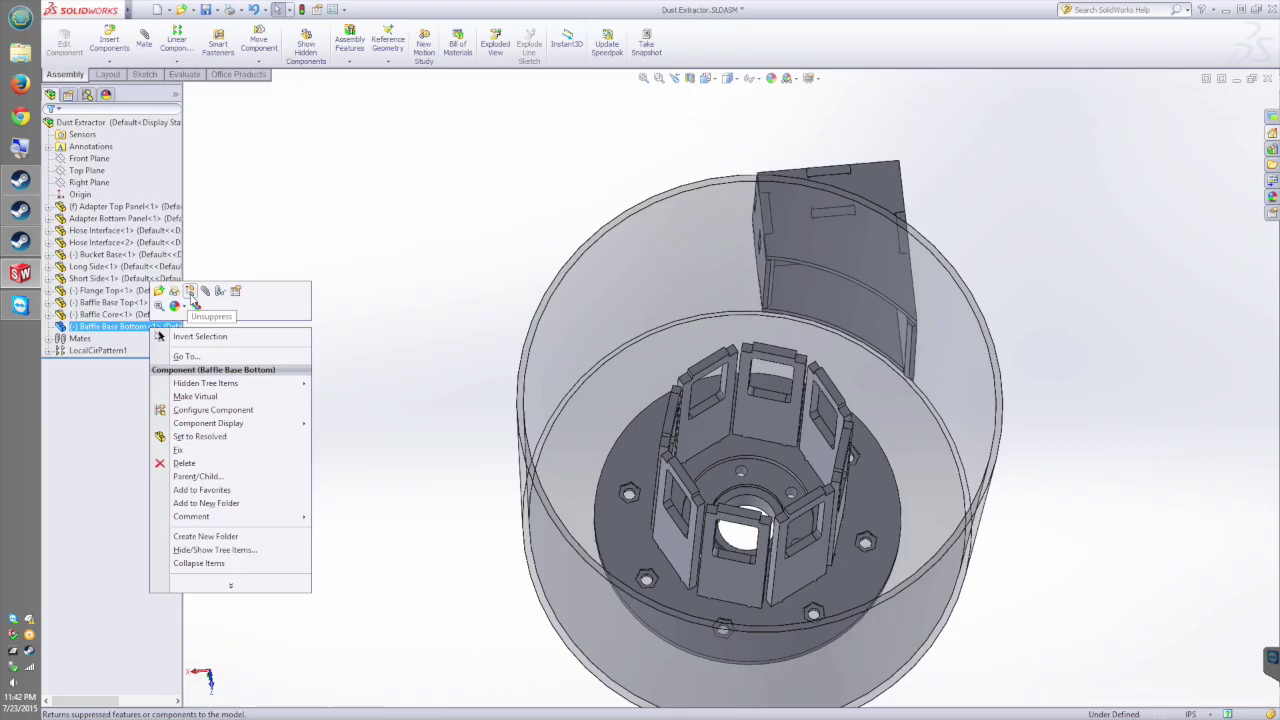
click(229, 300)
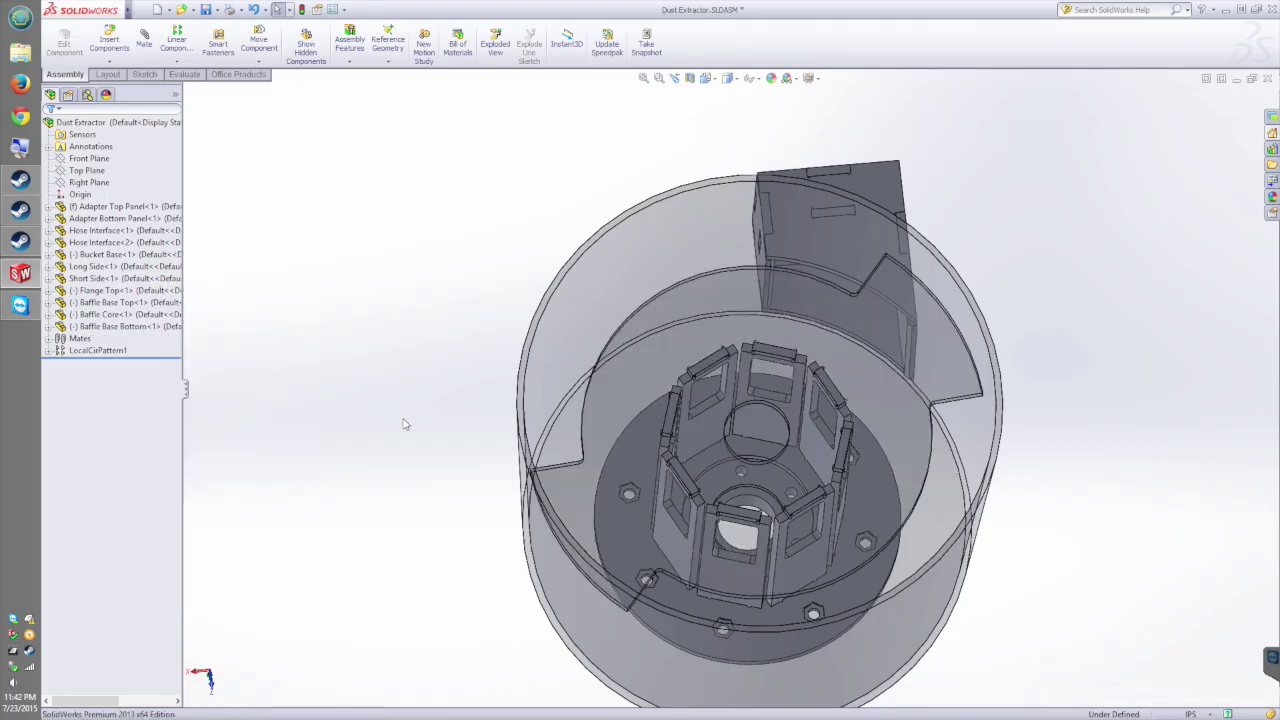
right_click(633, 369)
click(645, 303)
Step: Examine the complete dust extractor assembly from the front-right edge orientation and from the top
drag(447, 465, 668, 248)
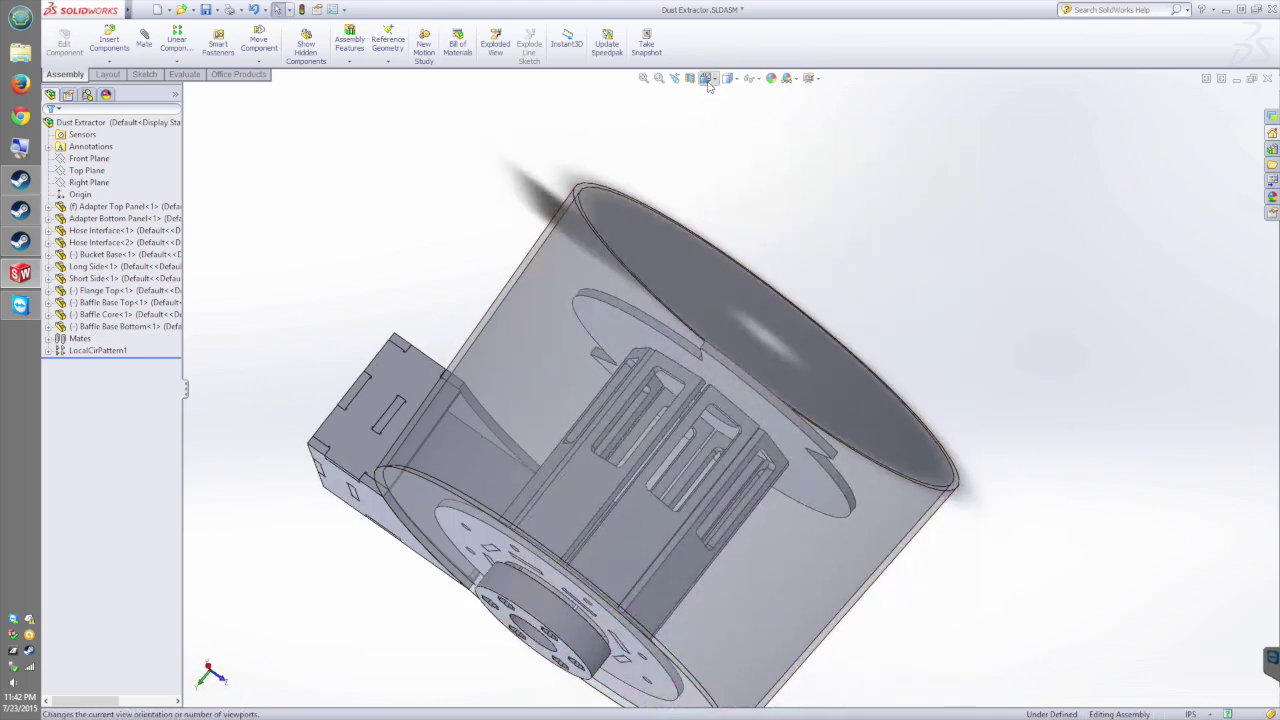
click(706, 79)
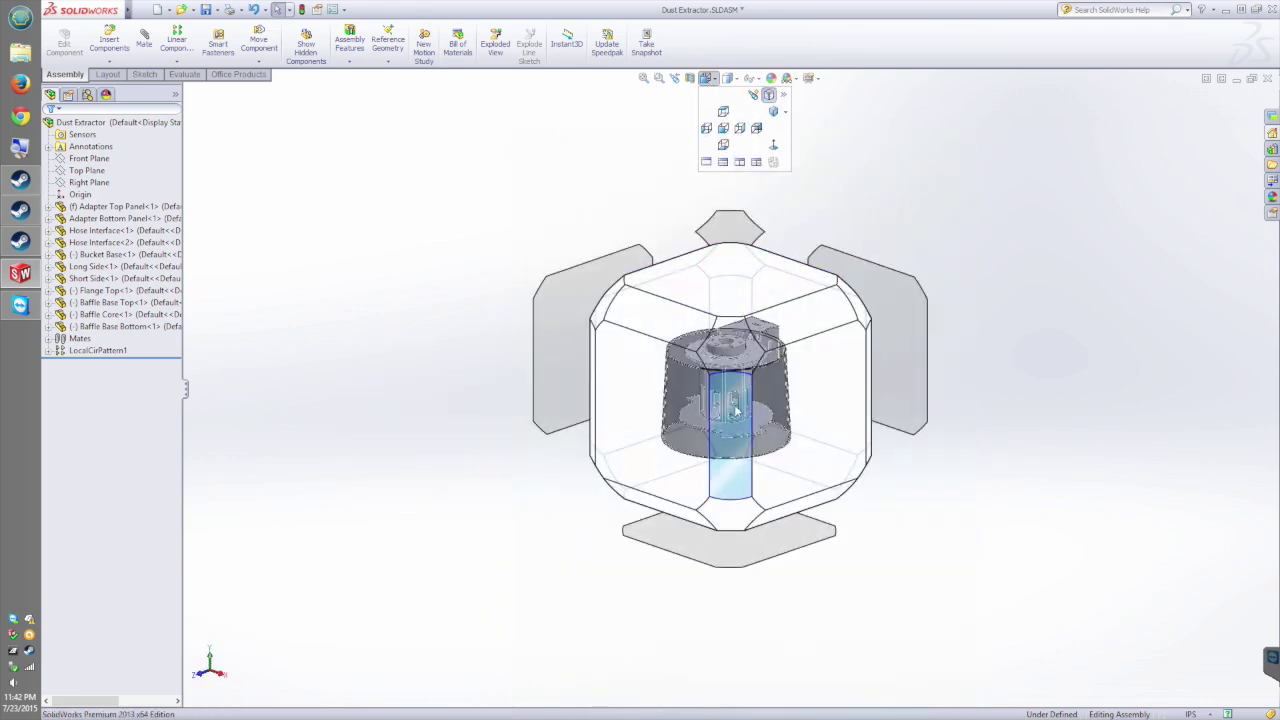
click(736, 409)
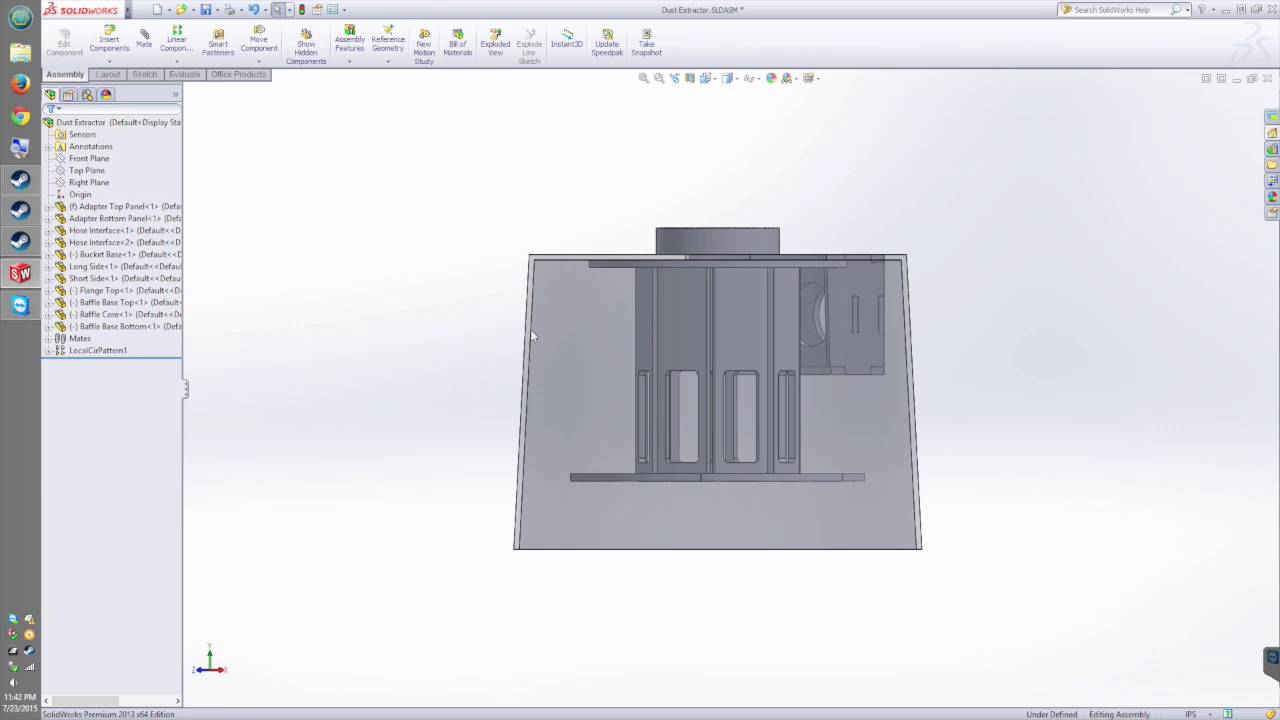
click(712, 82)
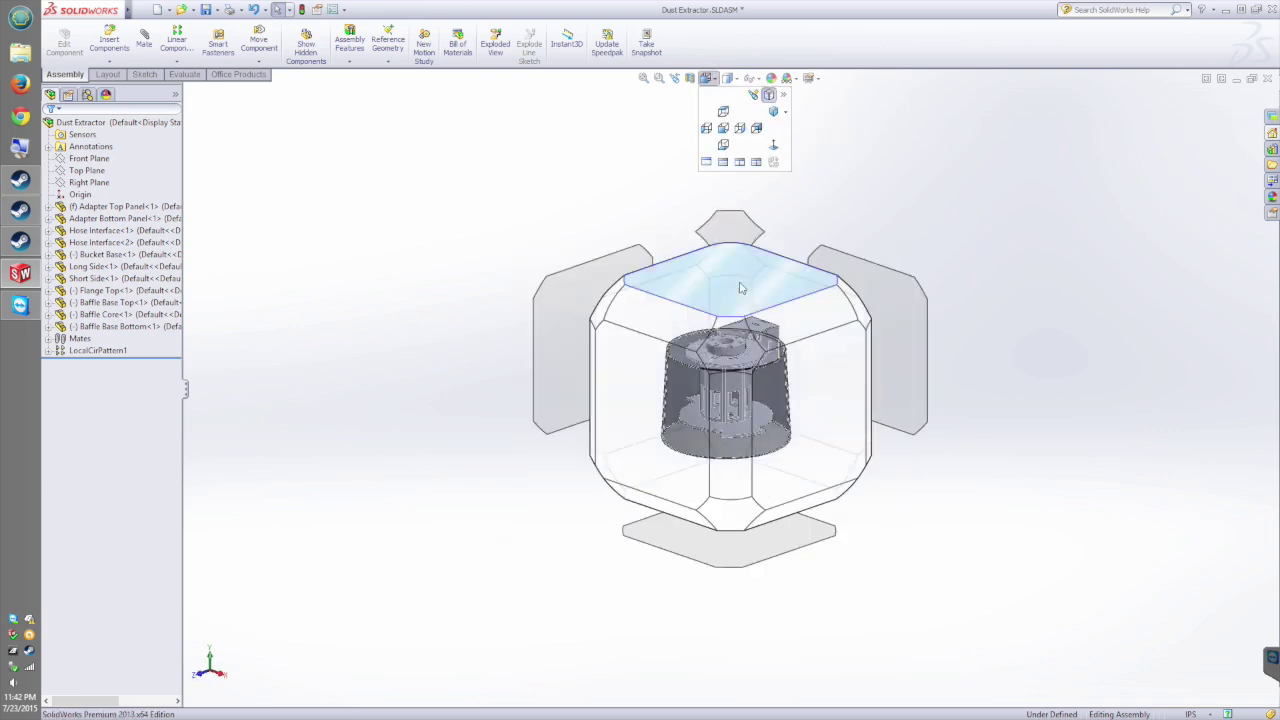
click(734, 277)
right_click(875, 360)
click(905, 350)
scroll(1040, 495, down, 2)
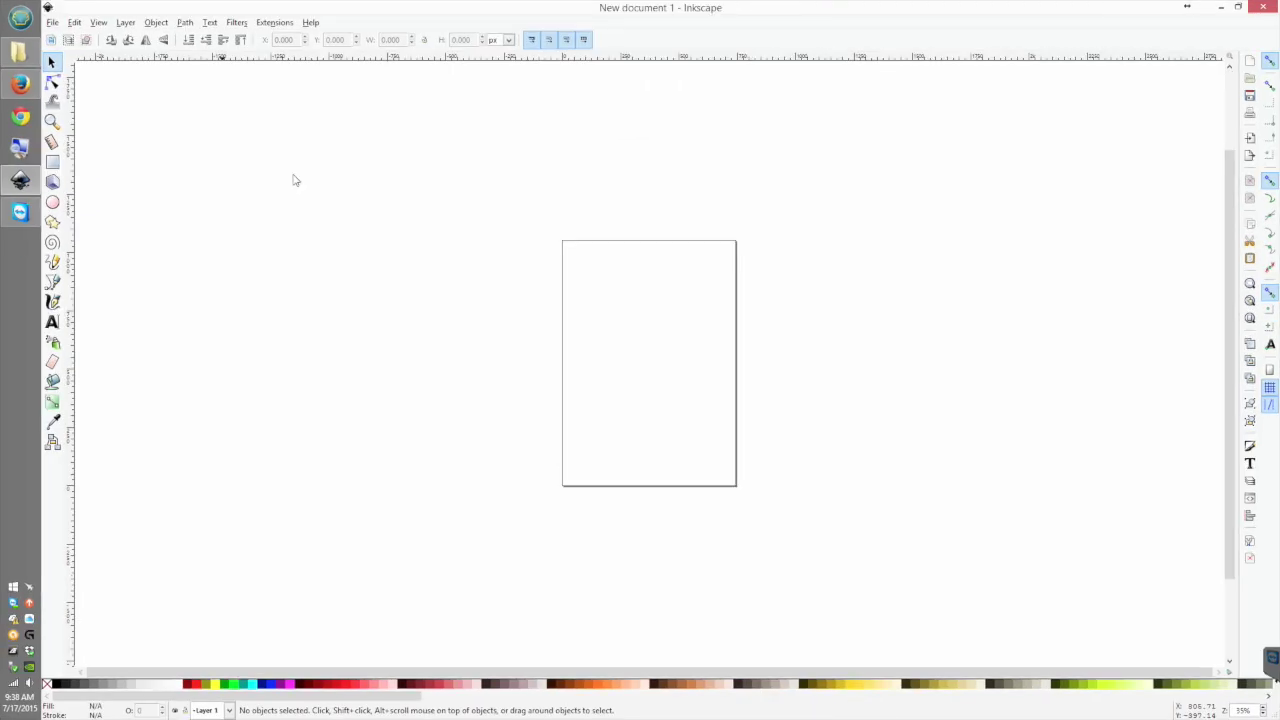
Step: Switch to Inkscape and delete the unwanted objects from the drawing
drag(697, 411, 748, 463)
click(771, 474)
key(5)
click(688, 232)
drag(688, 232, 992, 293)
key(Delete)
click(52, 22)
click(90, 167)
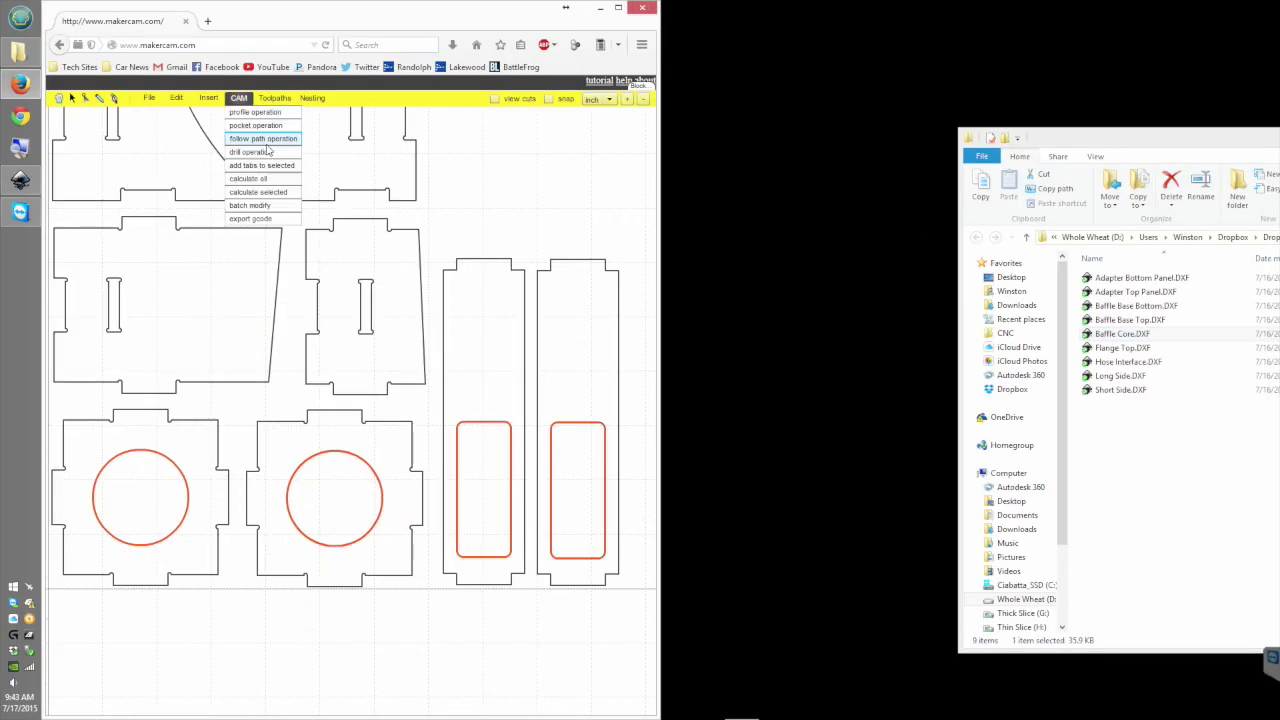
Step: In MakerCAM, create a profile operation on the circular and rectangular cutouts, adding tabs with 1.75 in spacing, 0.25 in width and 0.07 in height
click(255, 112)
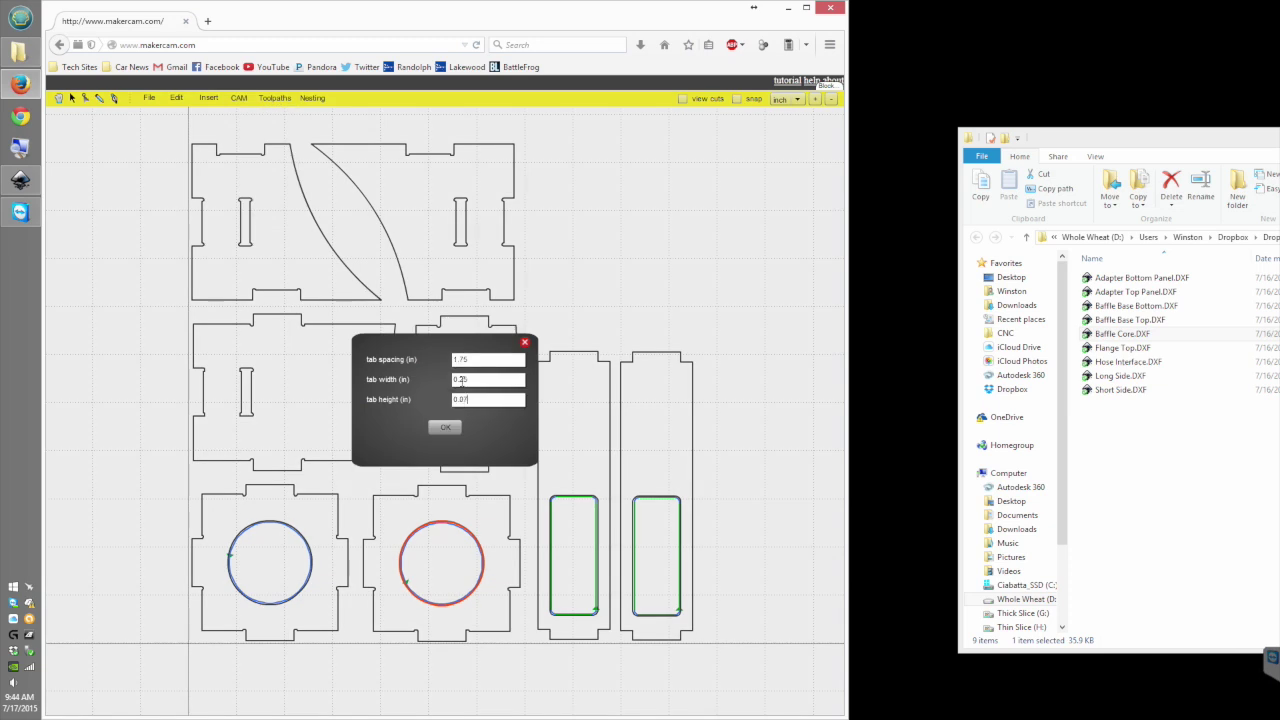
click(445, 427)
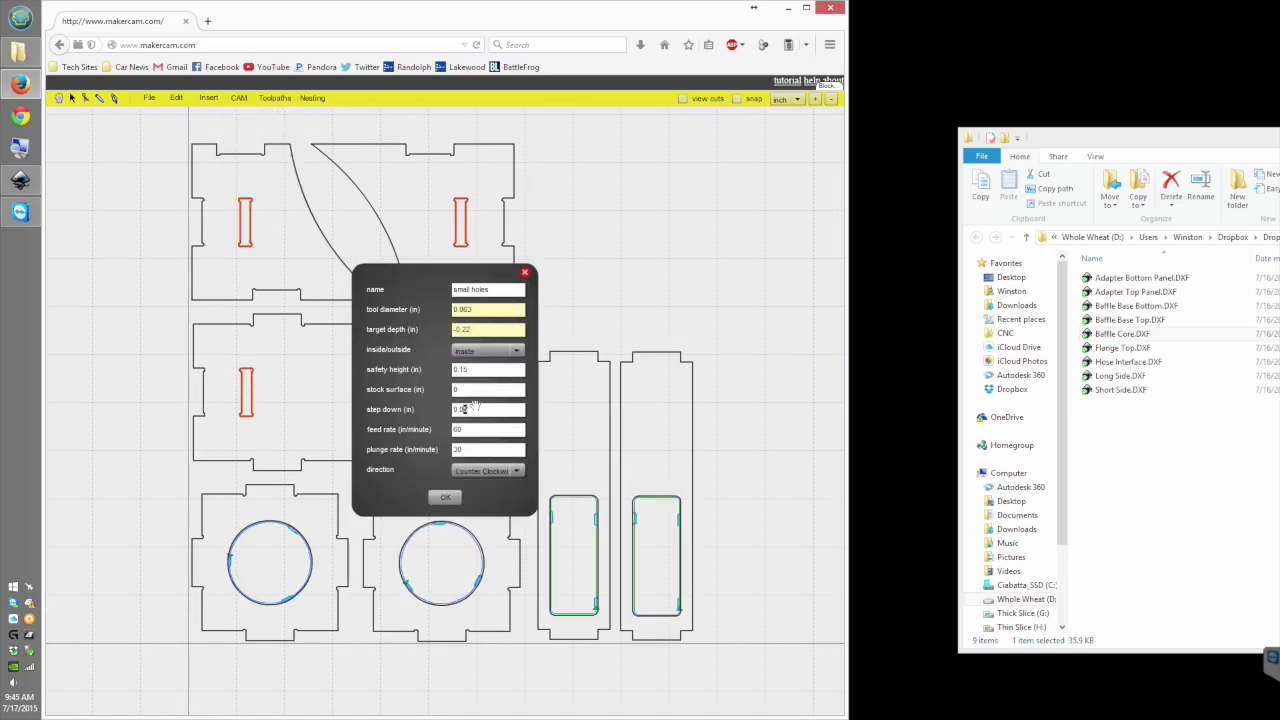
Step: Create the inside profile operation "small holes" for the slots with 0.063 in tool, -0.22 in depth, feed 60, plunge 30, counter-clockwise
click(444, 498)
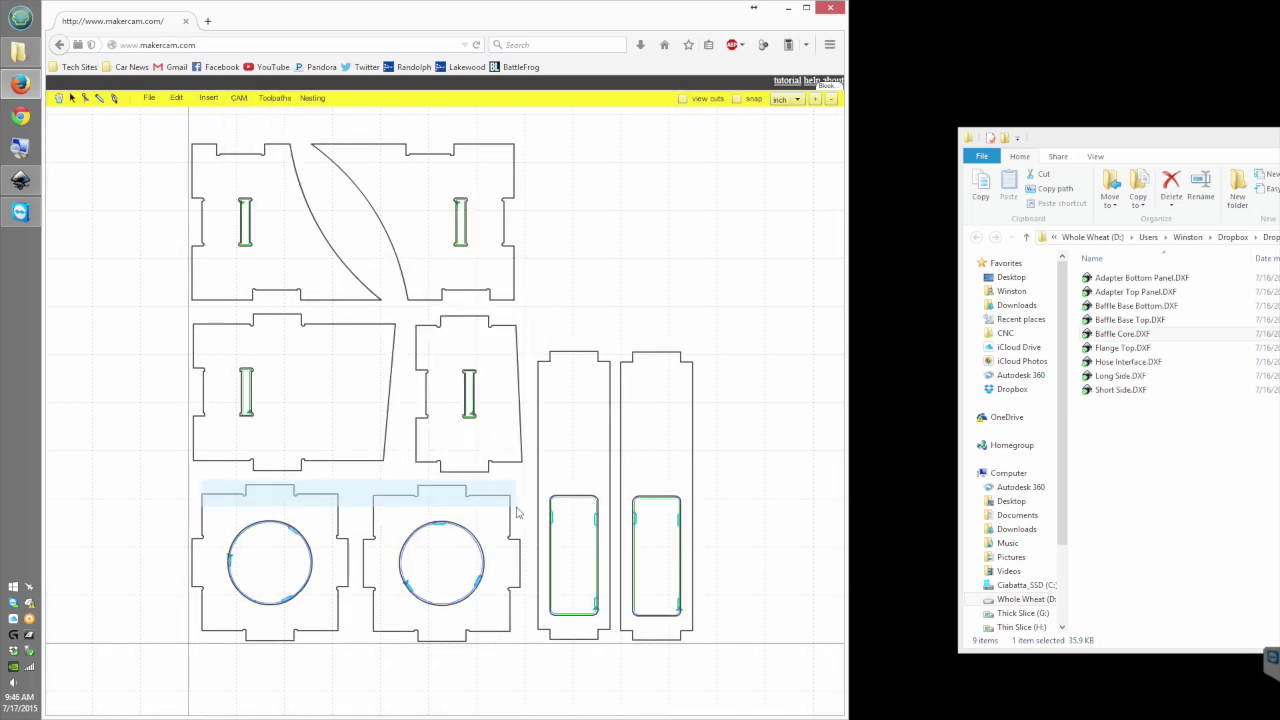